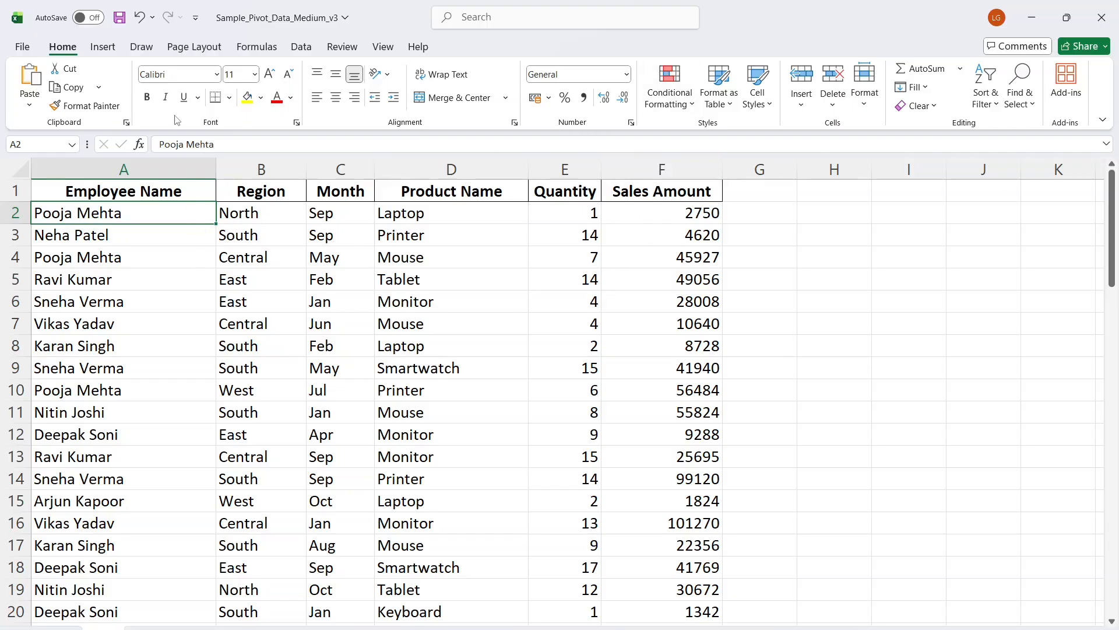
Create a PivotTable from the sales data range Sheet1!$A$1:$F$76 on a new worksheet.
left_click(103, 48)
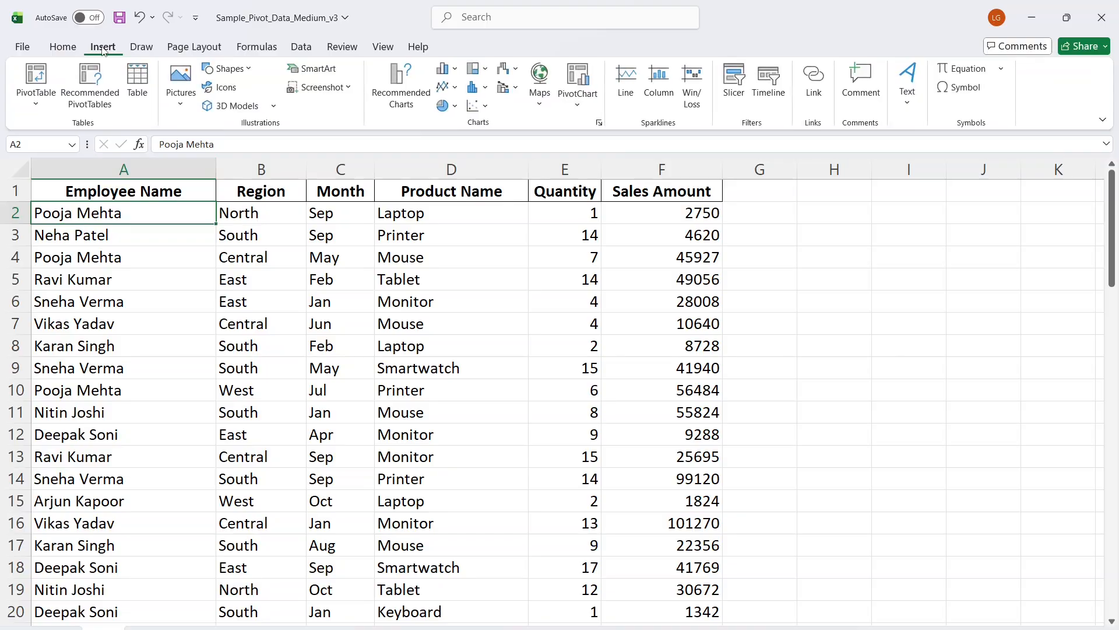
left_click(38, 102)
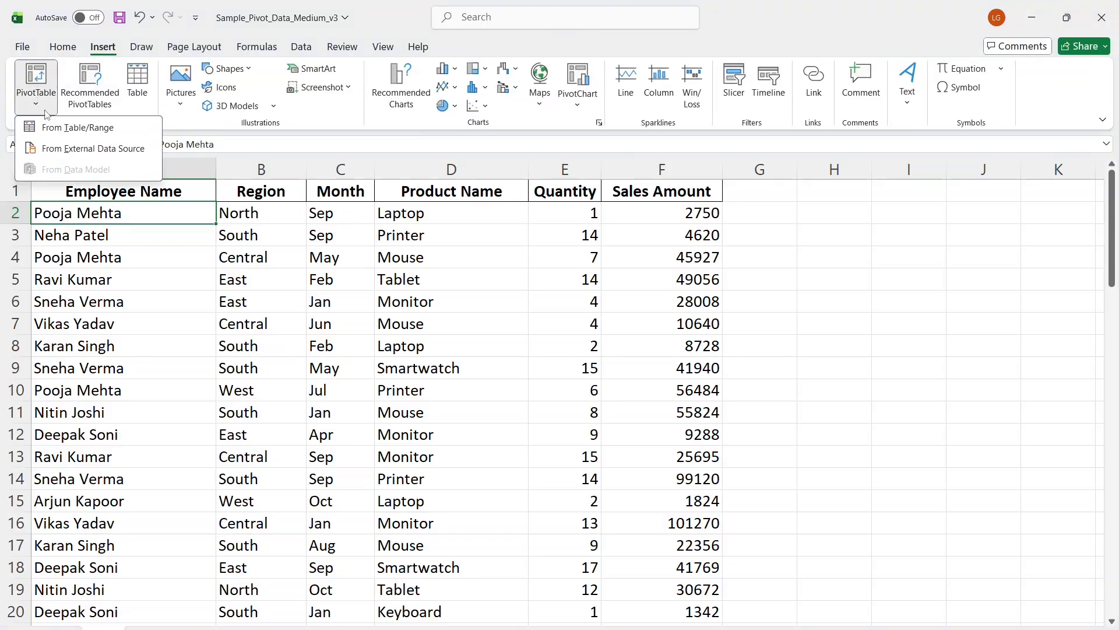
left_click(63, 138)
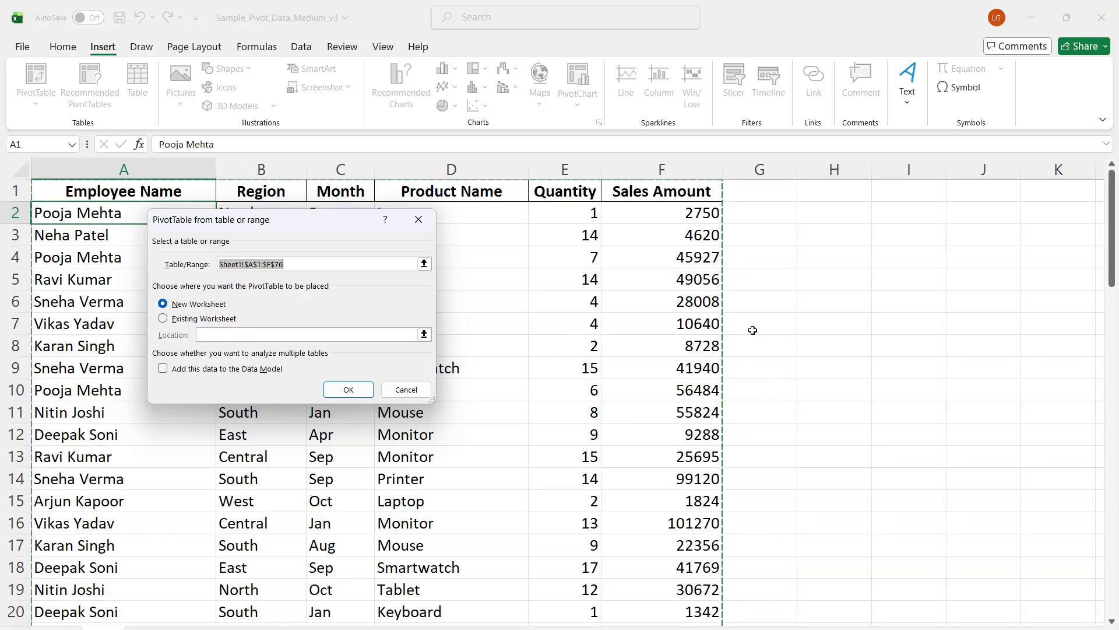
left_click(352, 391)
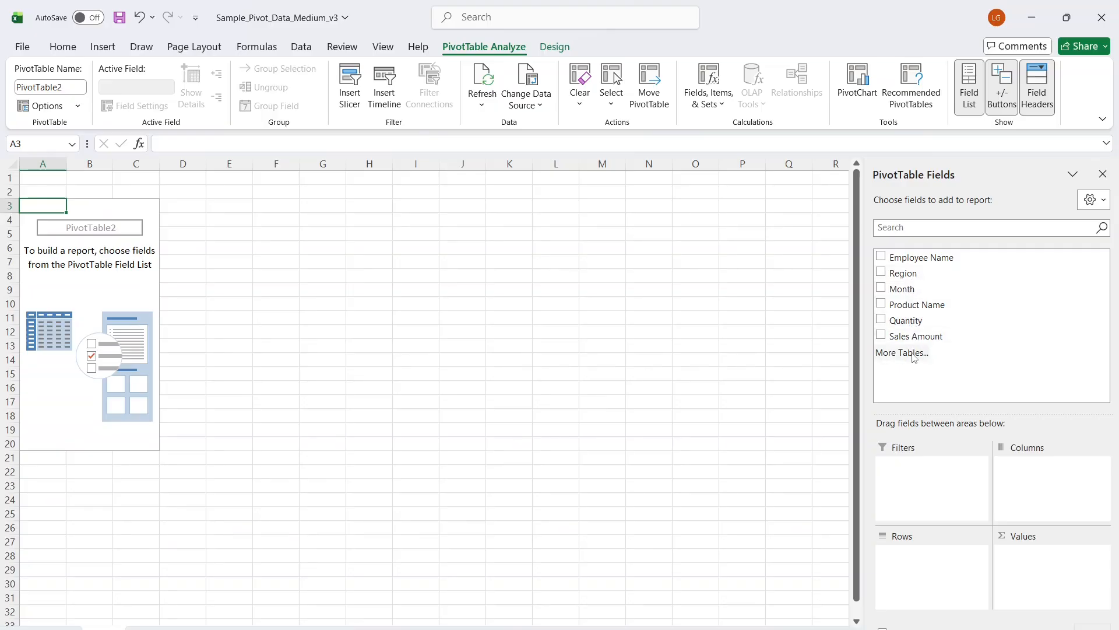
Add Region to the PivotTable's rows and Sales Amount to its values.
scroll(425, 392, "up", 2, "ctrl")
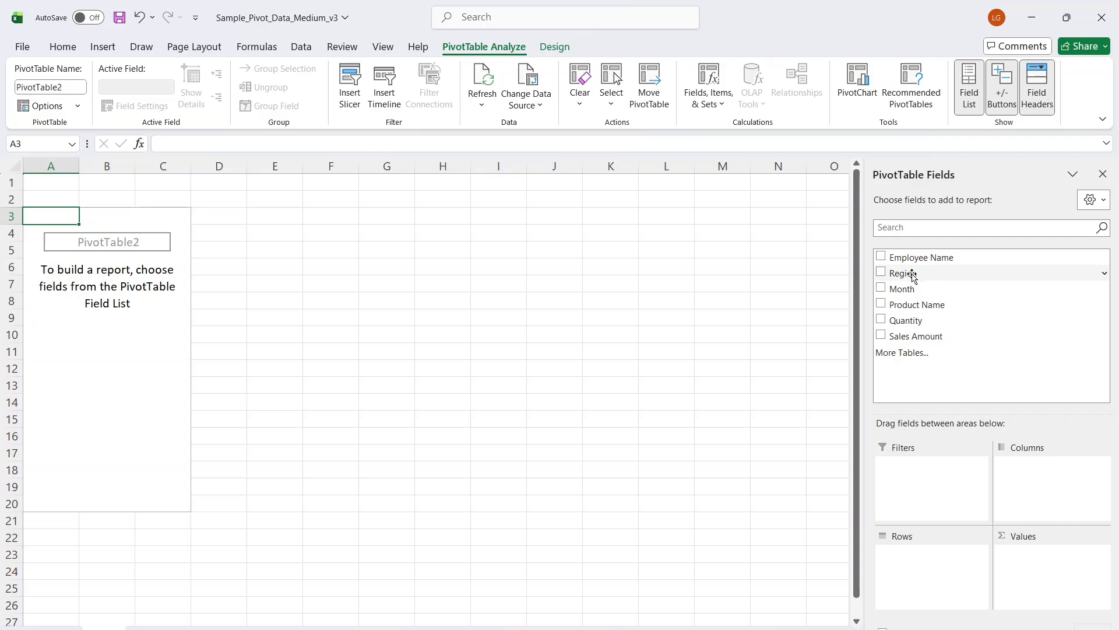
left_click_drag(913, 272, 920, 555)
left_click_drag(944, 336, 1037, 552)
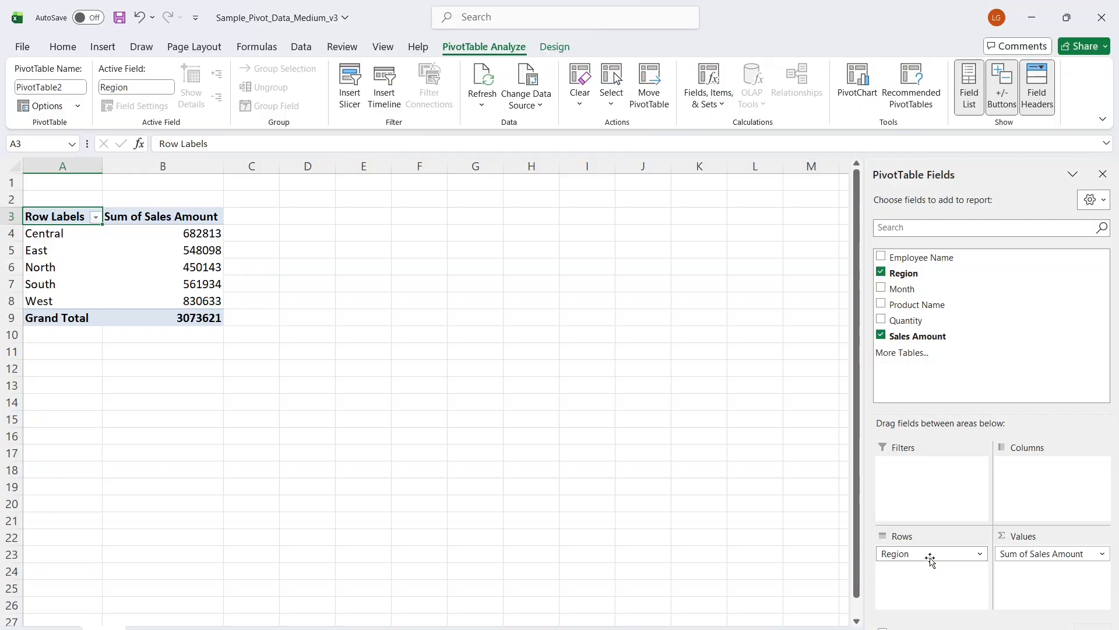
Move the Region field from the rows to the columns area and back to the rows.
left_click_drag(931, 559, 1039, 495)
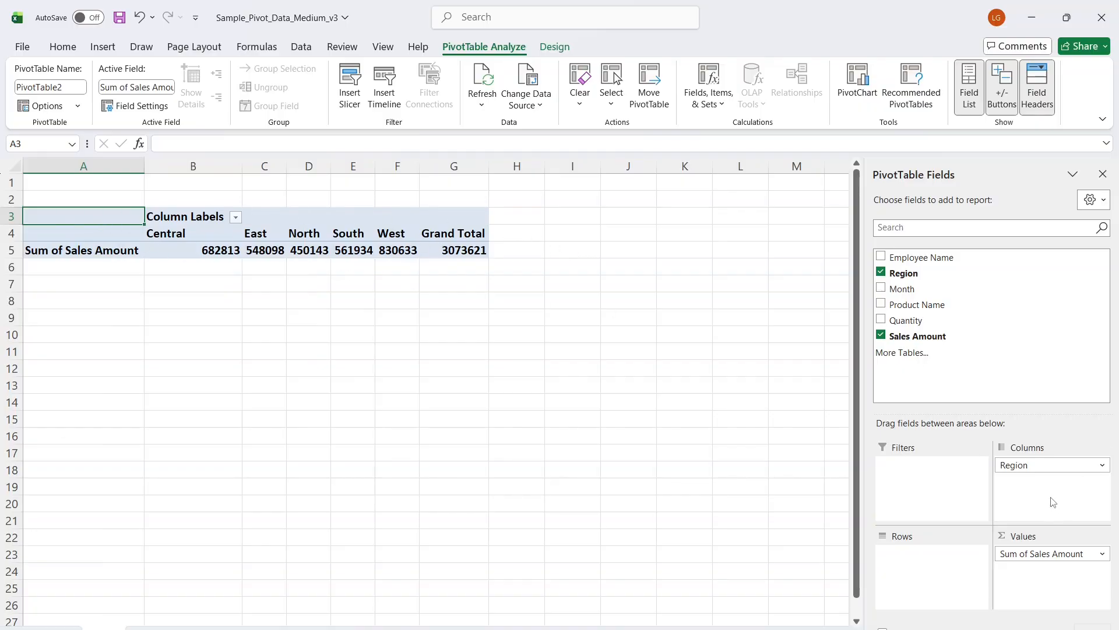
left_click_drag(1044, 465, 937, 554)
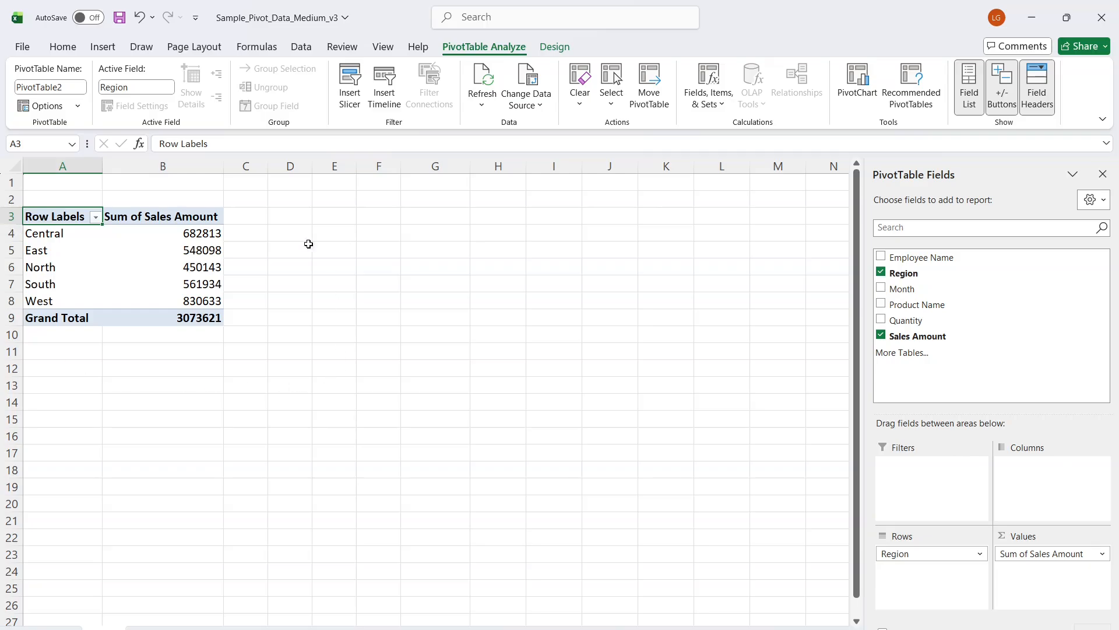
Hide the PivotTable field list and show it again with a pivot table cell selected.
left_click(24, 233)
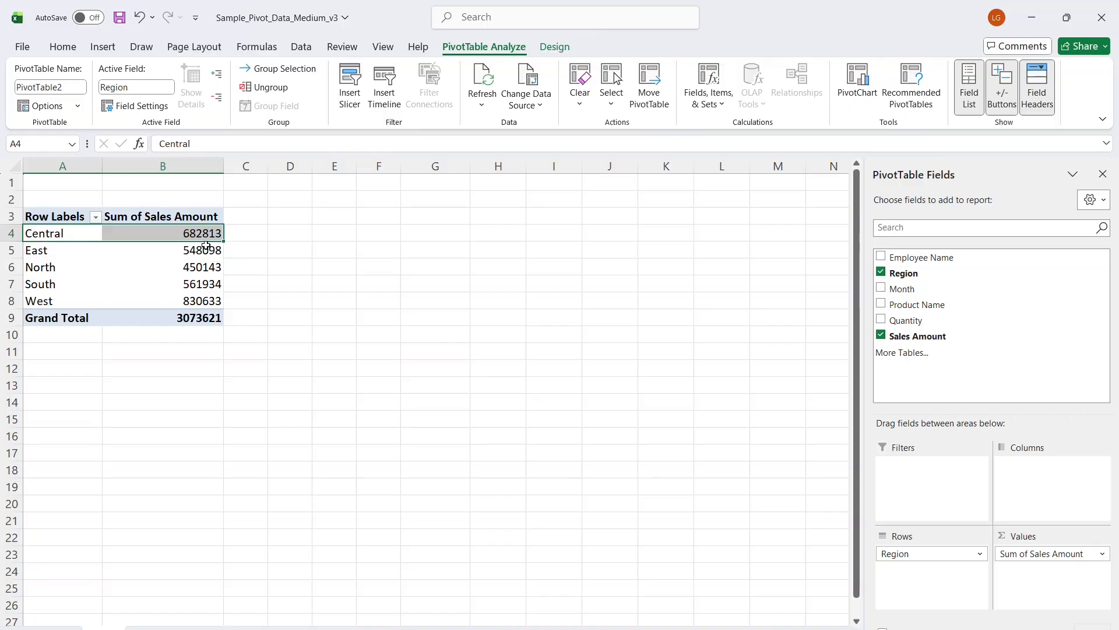
mouse_move(205, 246)
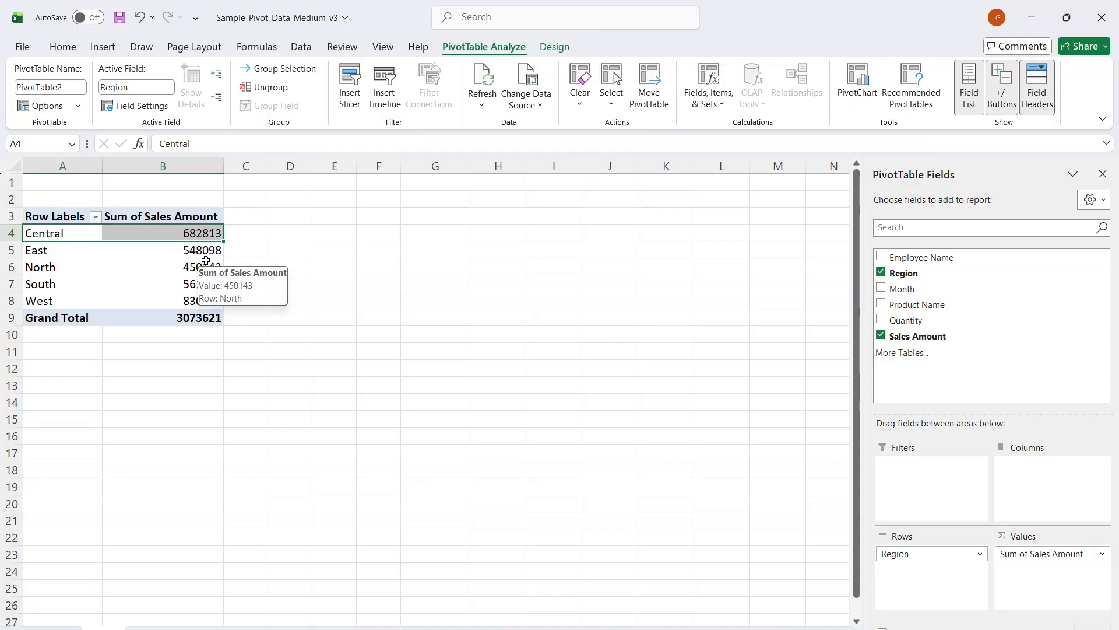
key("Up")
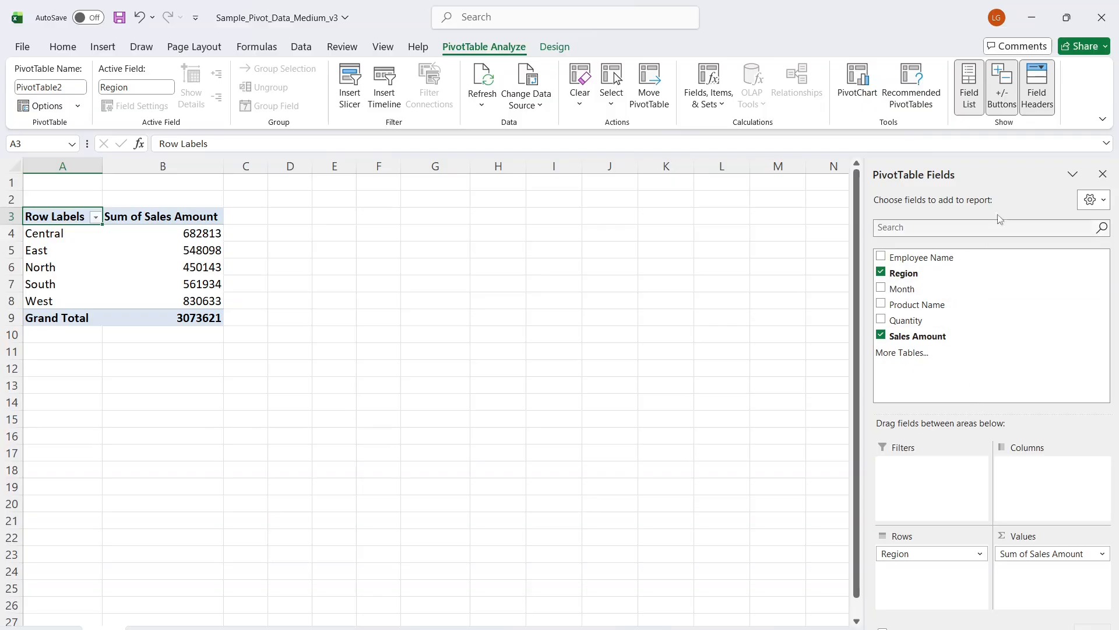
left_click(1103, 174)
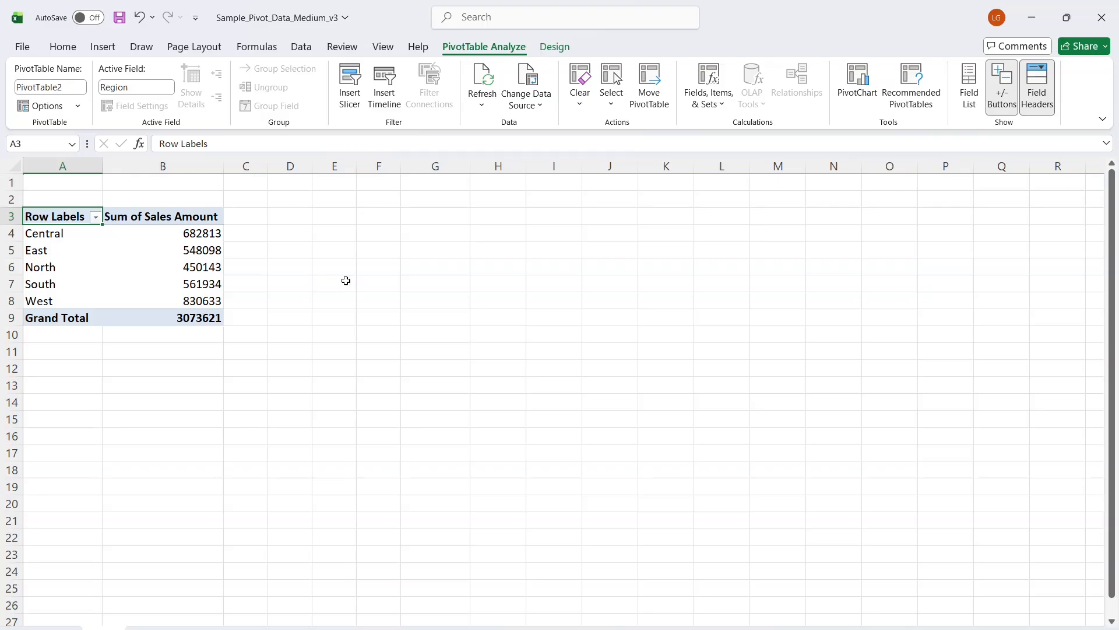
left_click(82, 243)
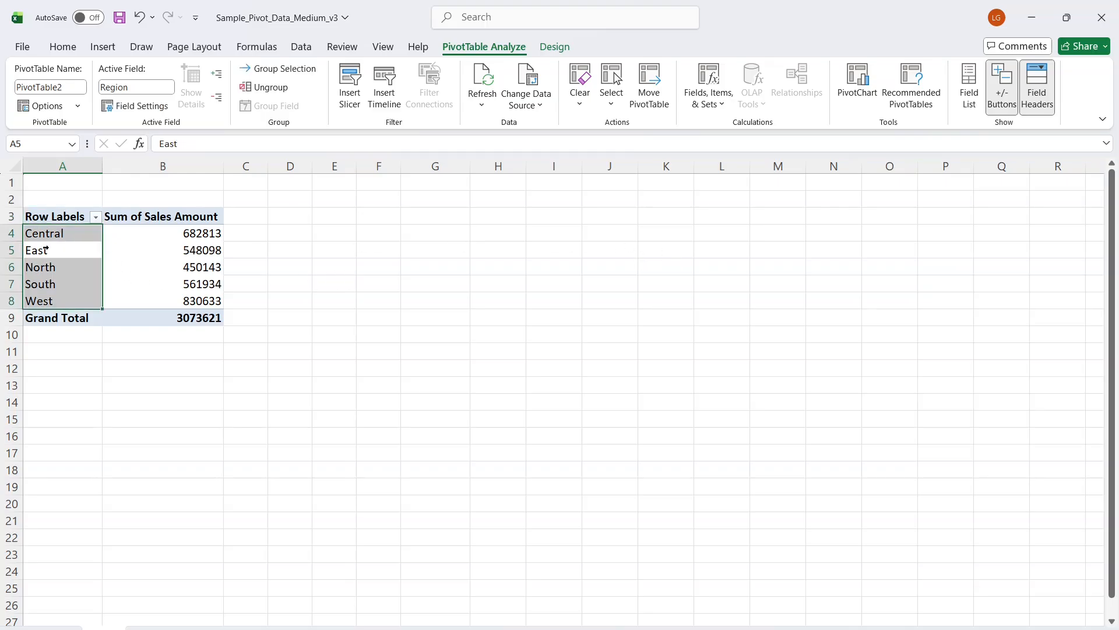
left_click(46, 243)
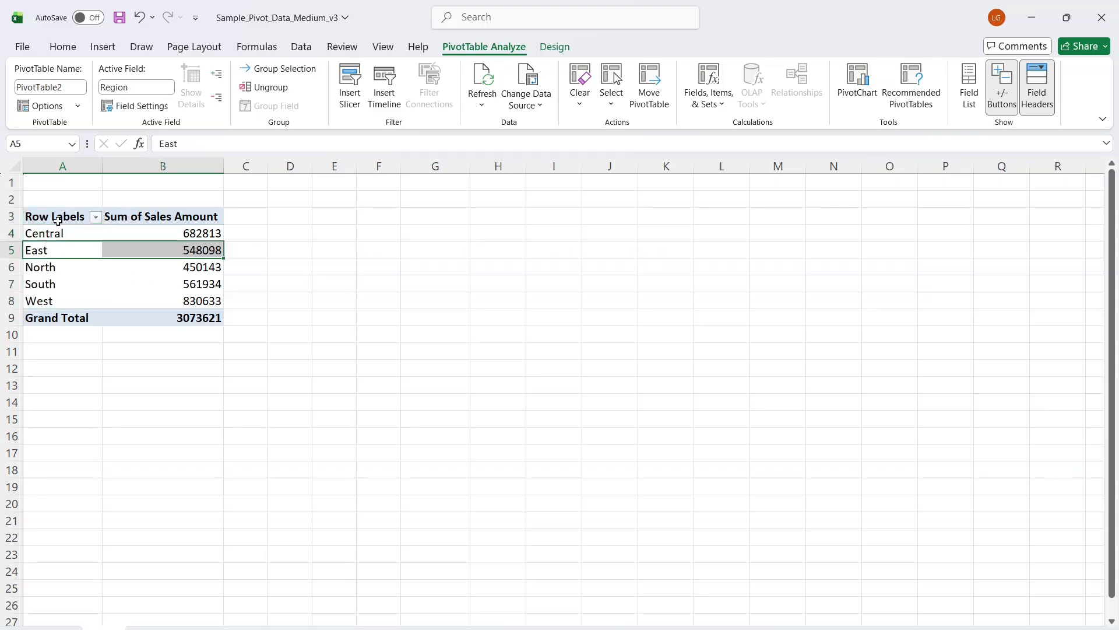
left_click(57, 221)
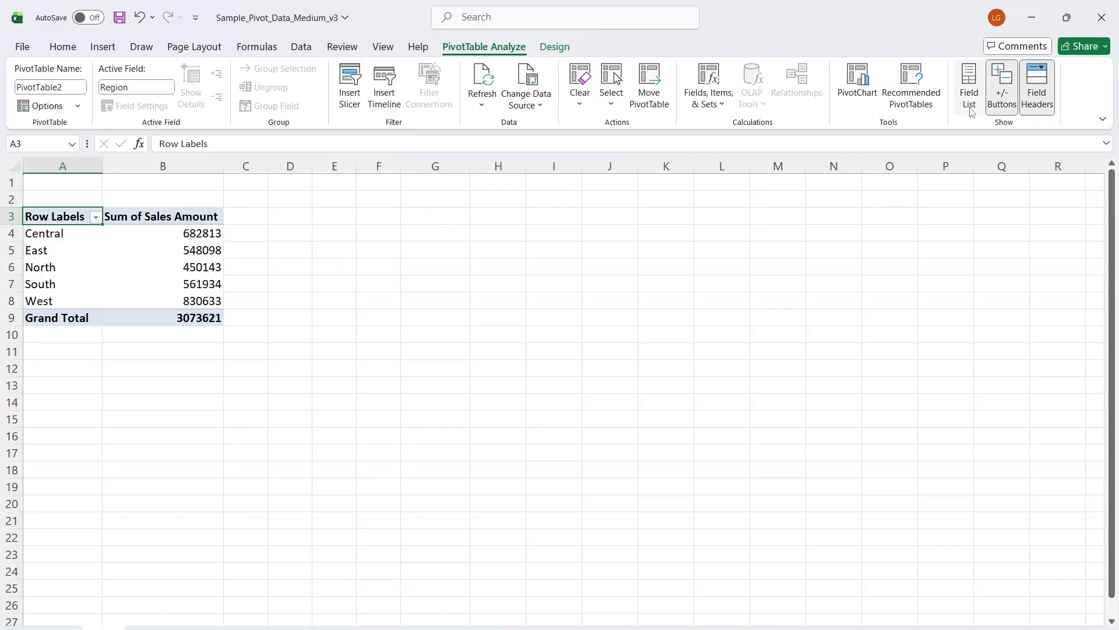
left_click(969, 88)
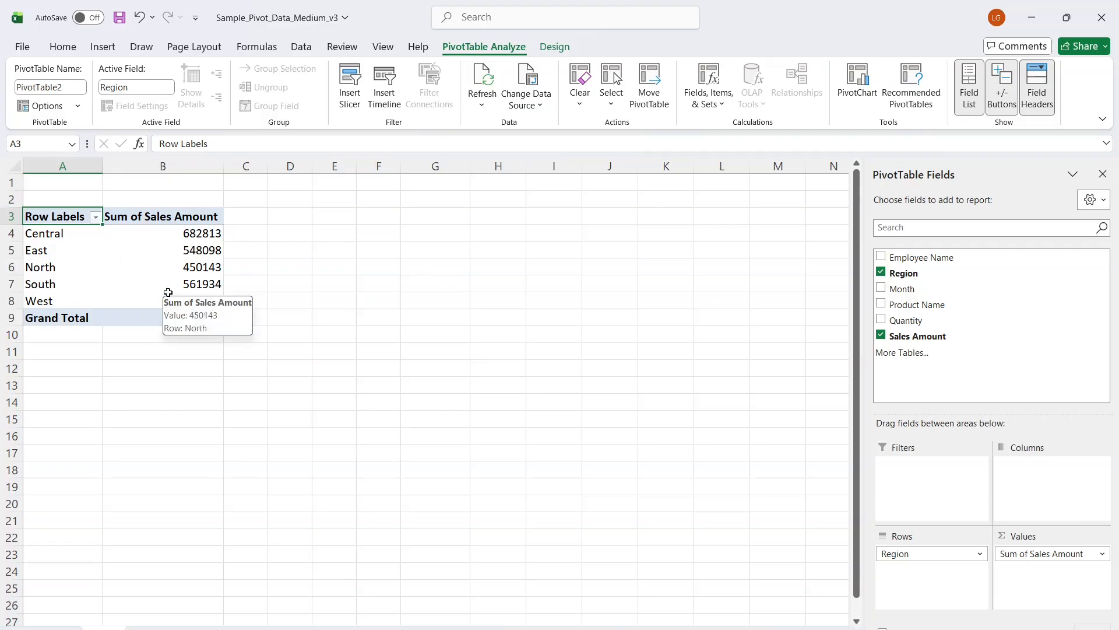
Insert a Clustered Column PivotChart of sales by region and place it beside the pivot table.
left_click(863, 99)
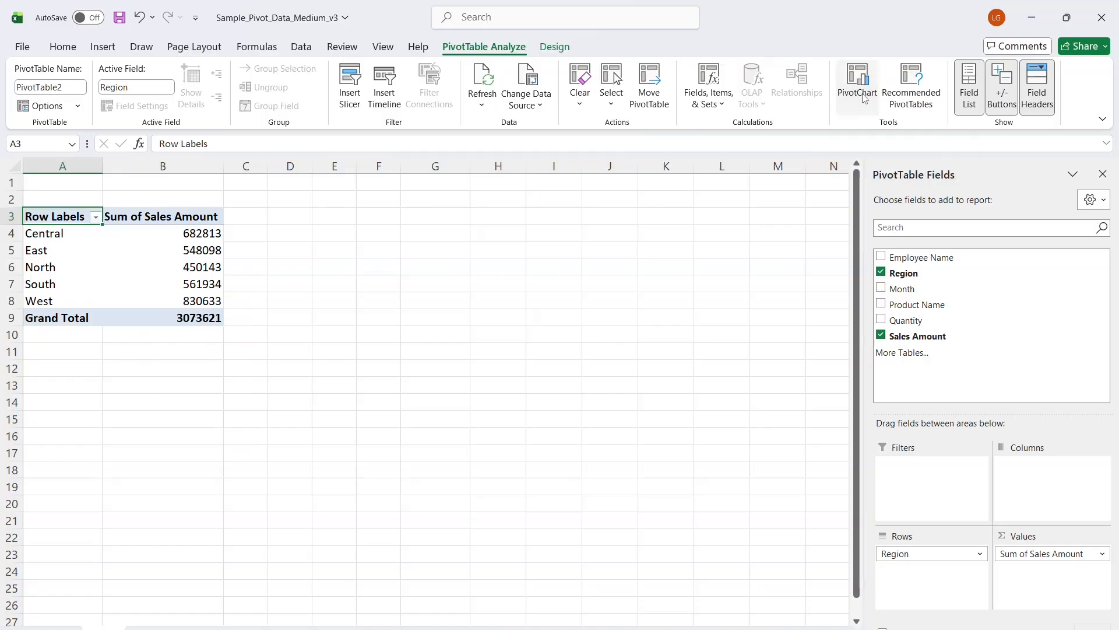
mouse_move(553, 293)
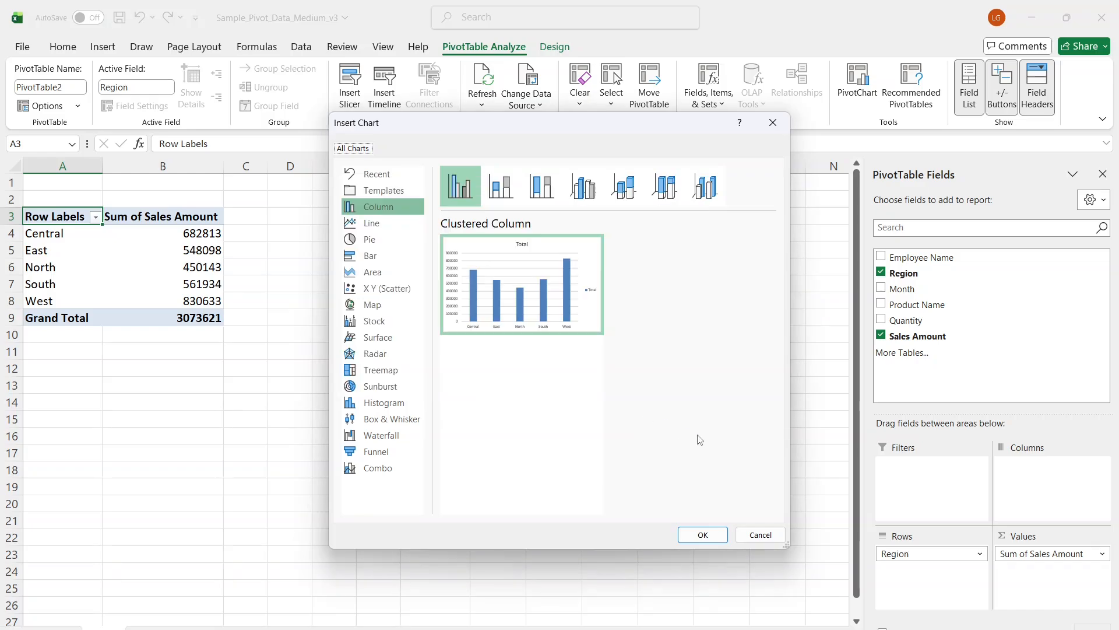
left_click(703, 535)
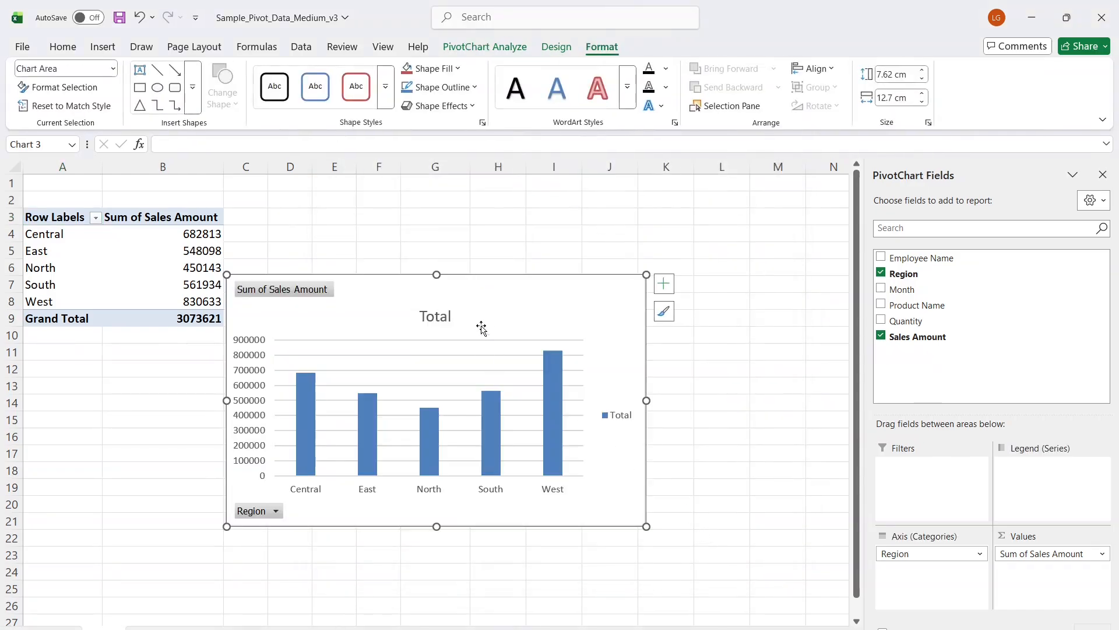
left_click_drag(485, 298, 516, 227)
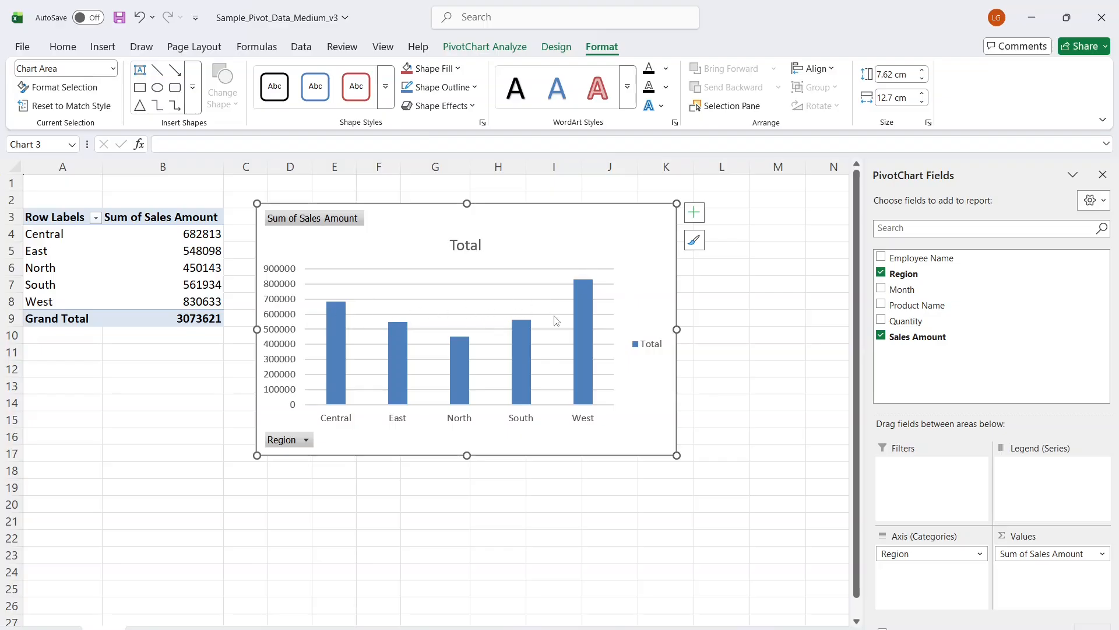
Add data labels to the PivotChart.
left_click(695, 217)
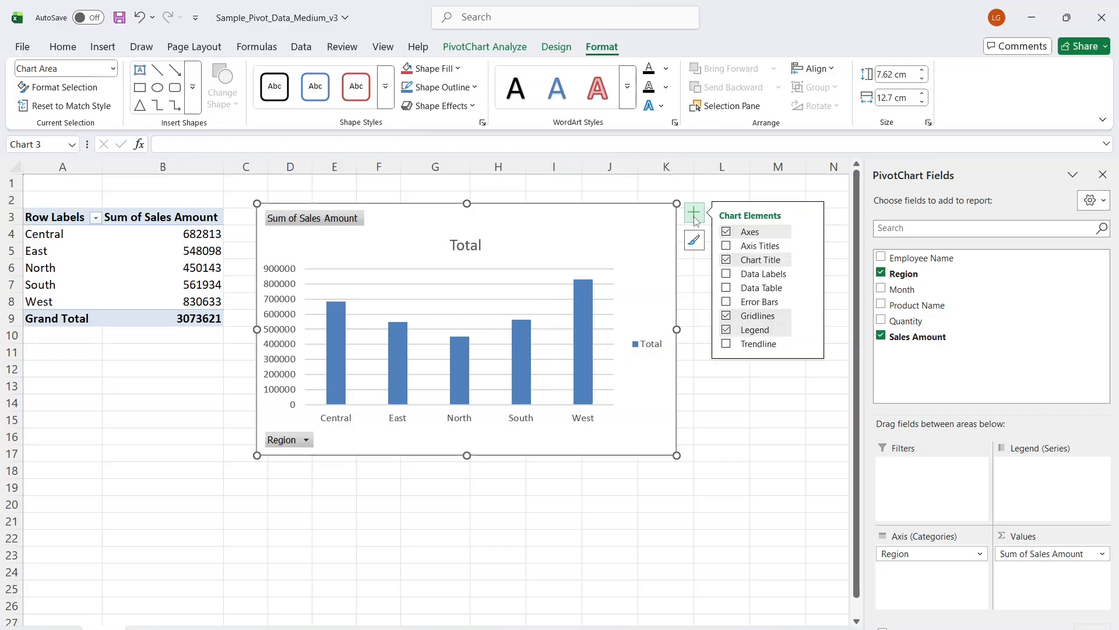
left_click(726, 274)
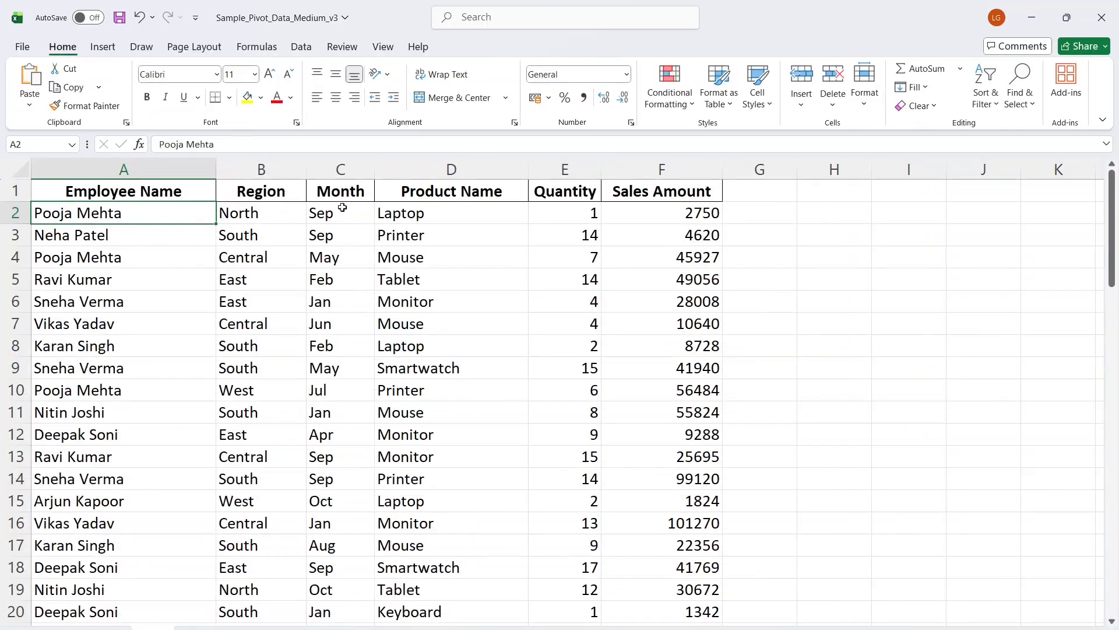
Create another PivotTable from Sheet1!$A$1:$F$76 on a new worksheet.
left_click(103, 48)
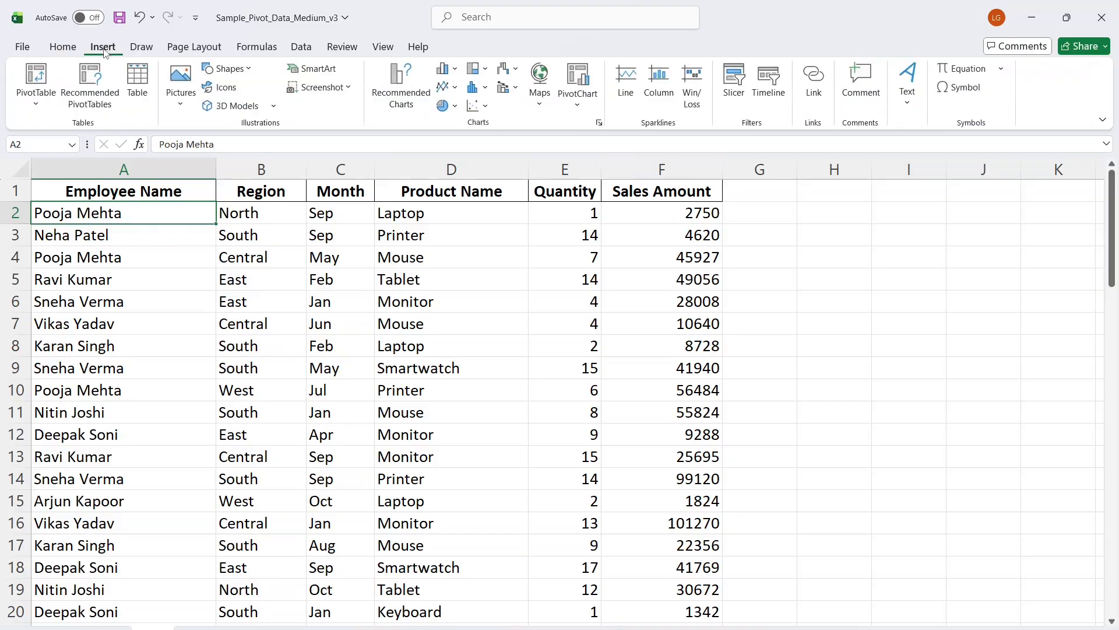
left_click(38, 103)
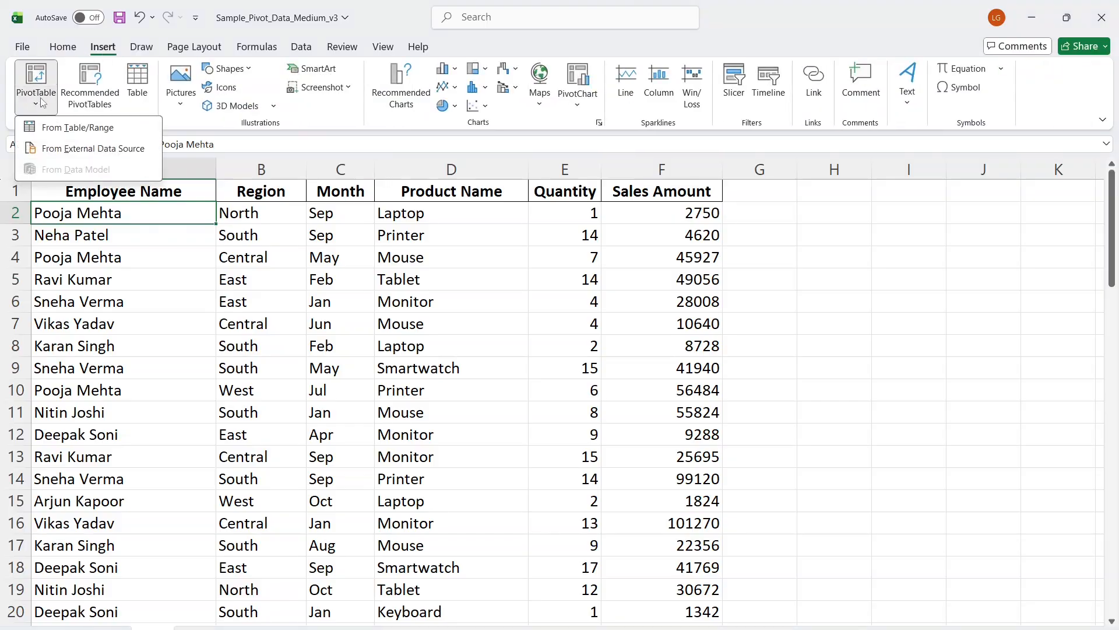
left_click(49, 129)
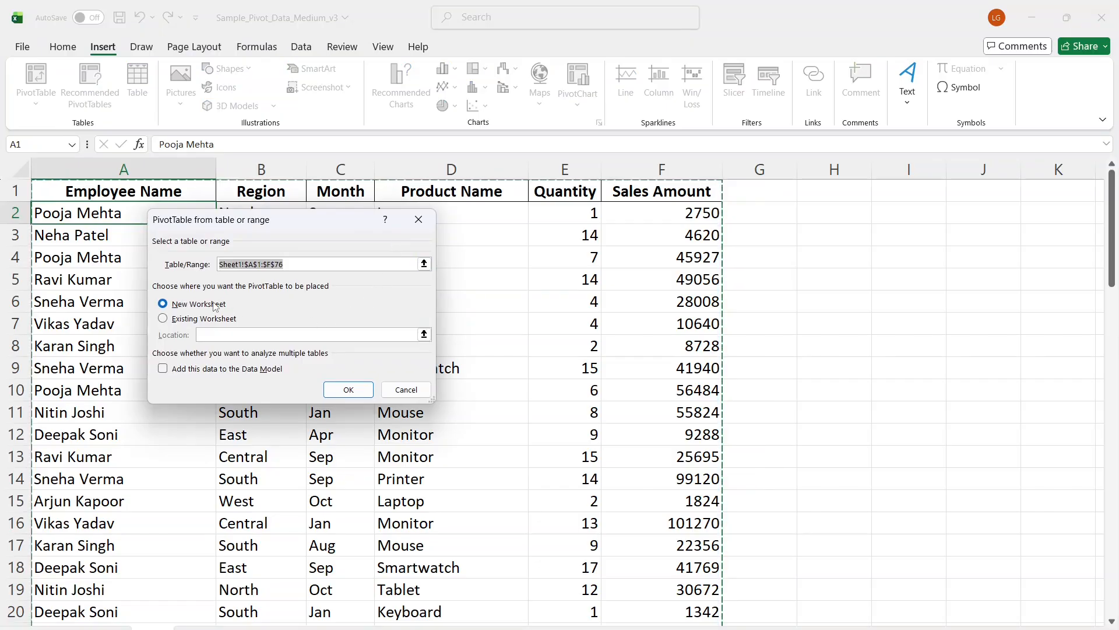
left_click(349, 390)
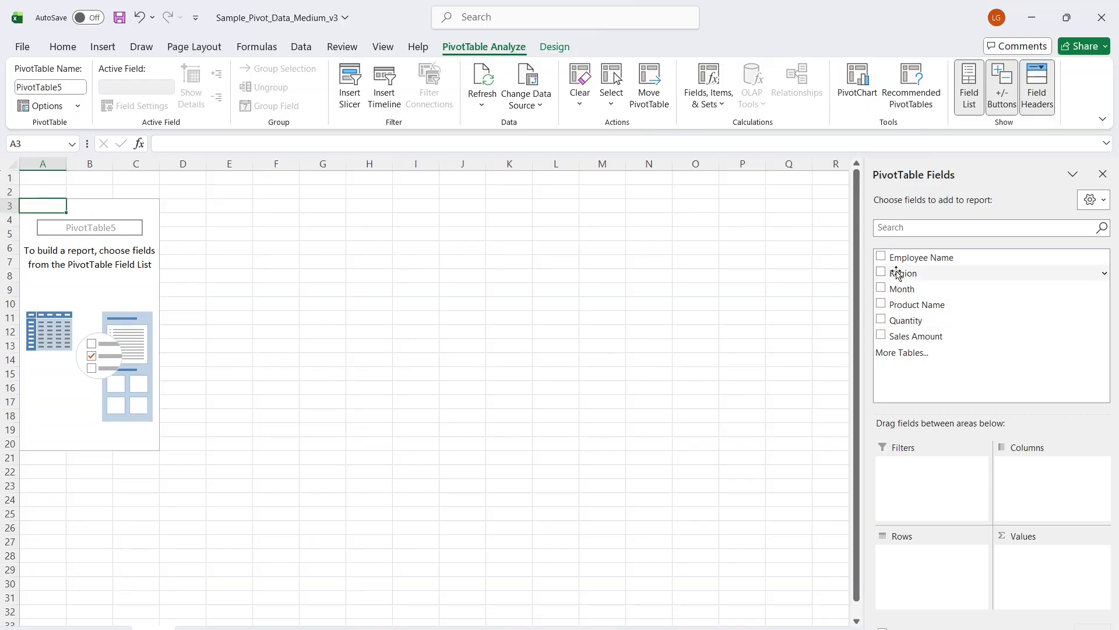
Add Region to the new PivotTable's rows, and place Quantity above Sales Amount in its values.
left_click_drag(898, 274, 922, 562)
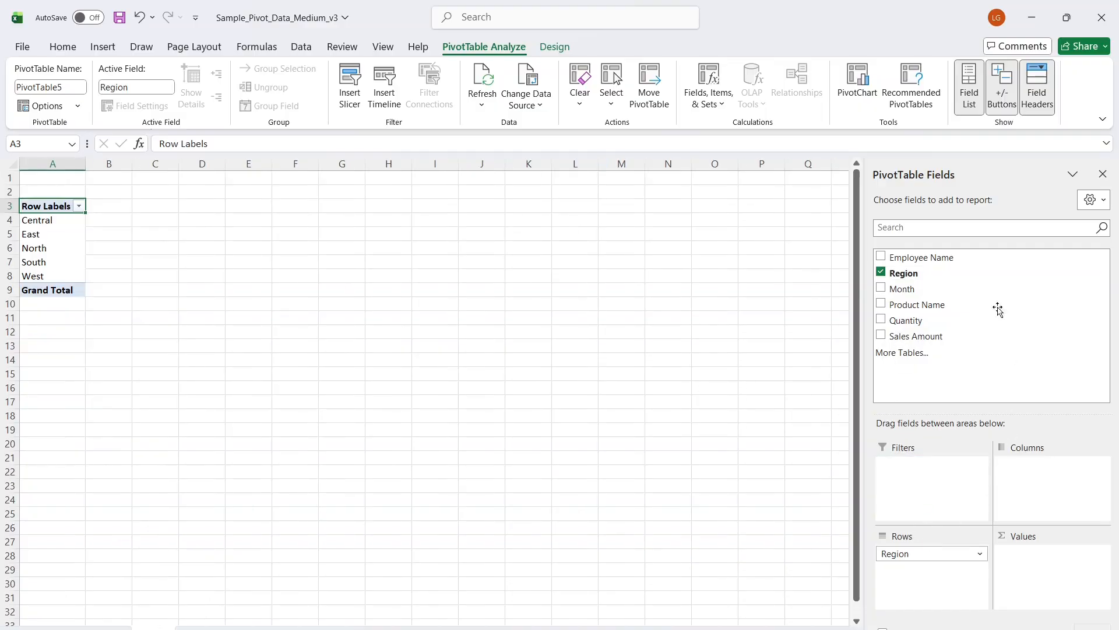
left_click_drag(914, 334, 1062, 558)
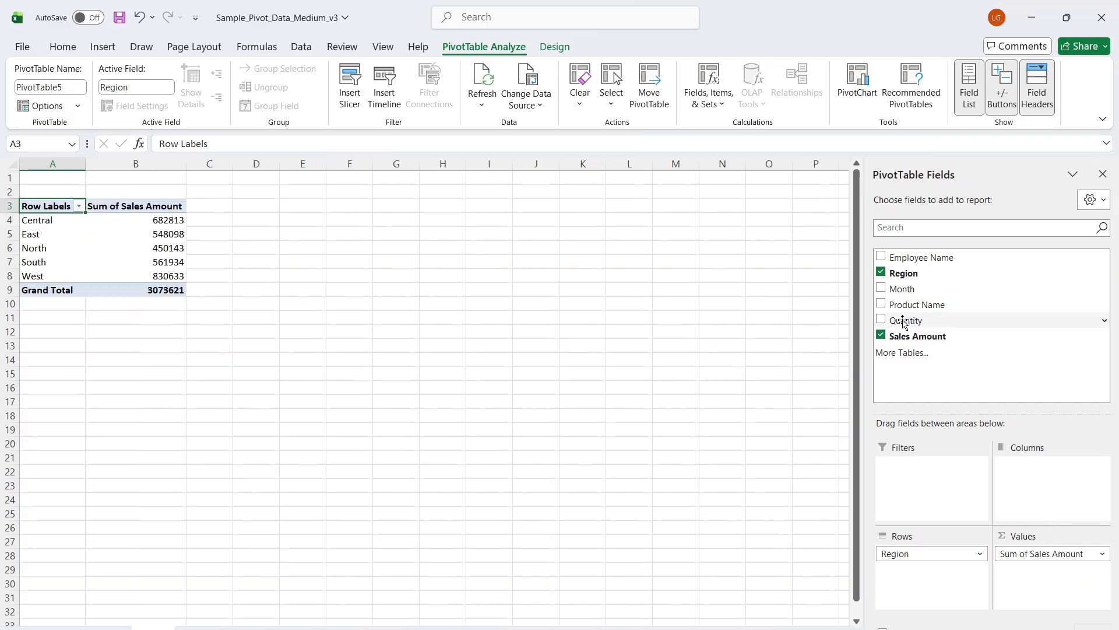
left_click_drag(903, 323, 1037, 547)
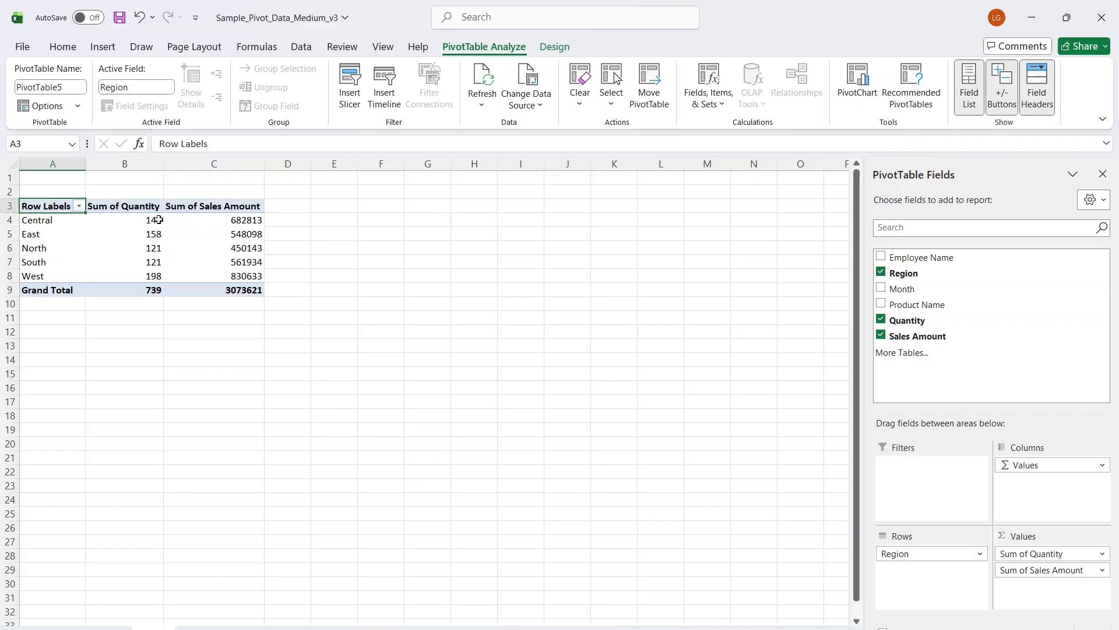
Insert a Clustered Column PivotChart of quantity and sales amount by region, and move it beside the pivot table.
mouse_move(158, 220)
mouse_move(221, 228)
left_click(861, 93)
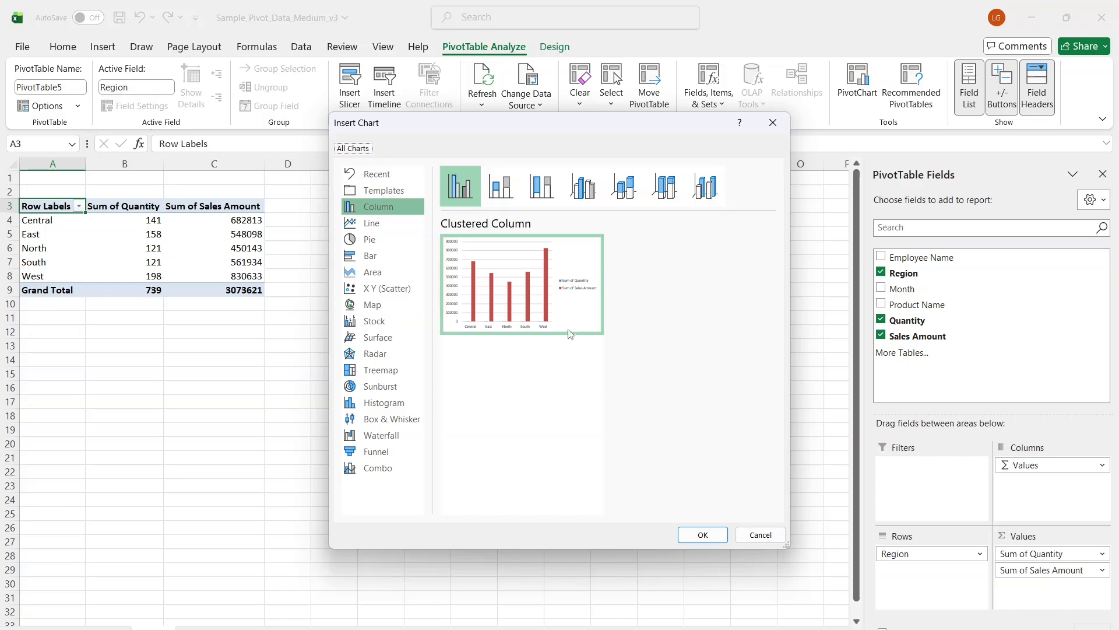
mouse_move(482, 253)
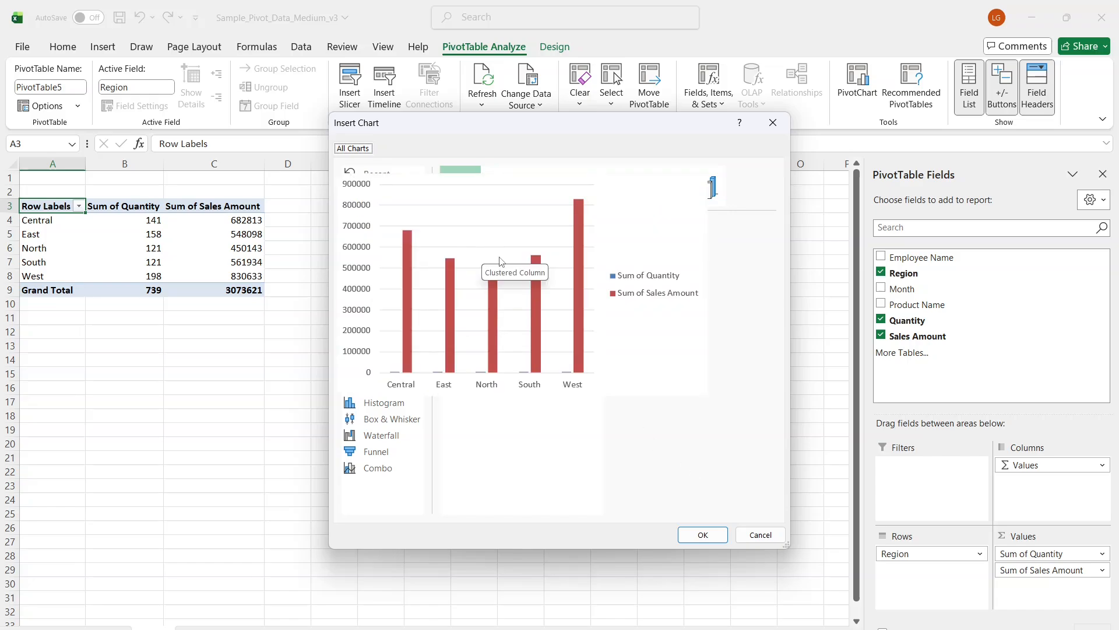
left_click(707, 534)
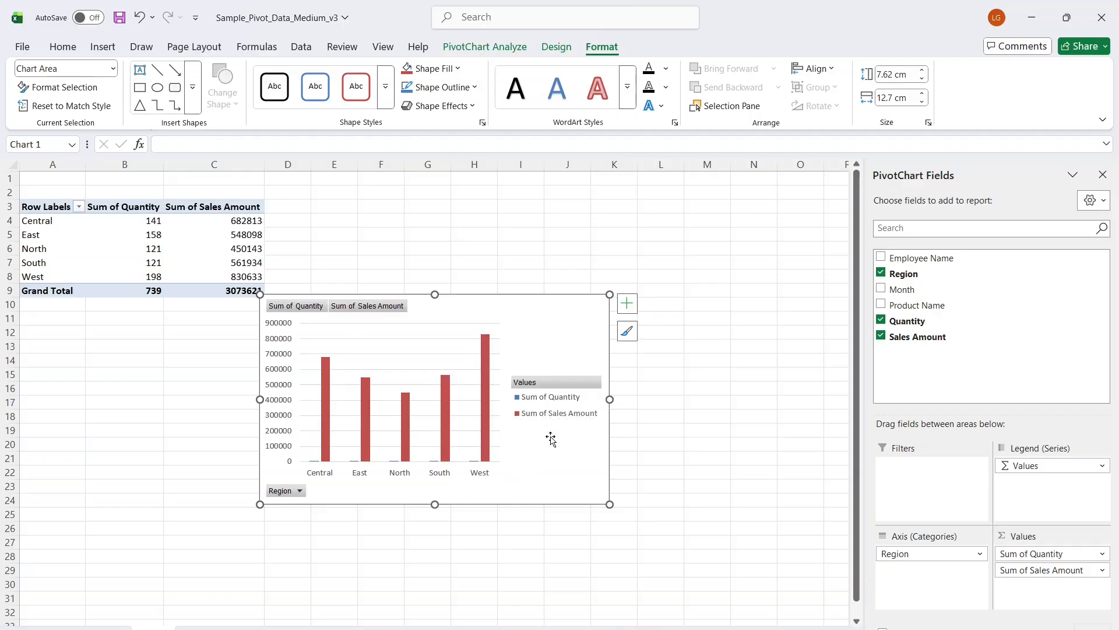
left_click_drag(468, 306, 517, 203)
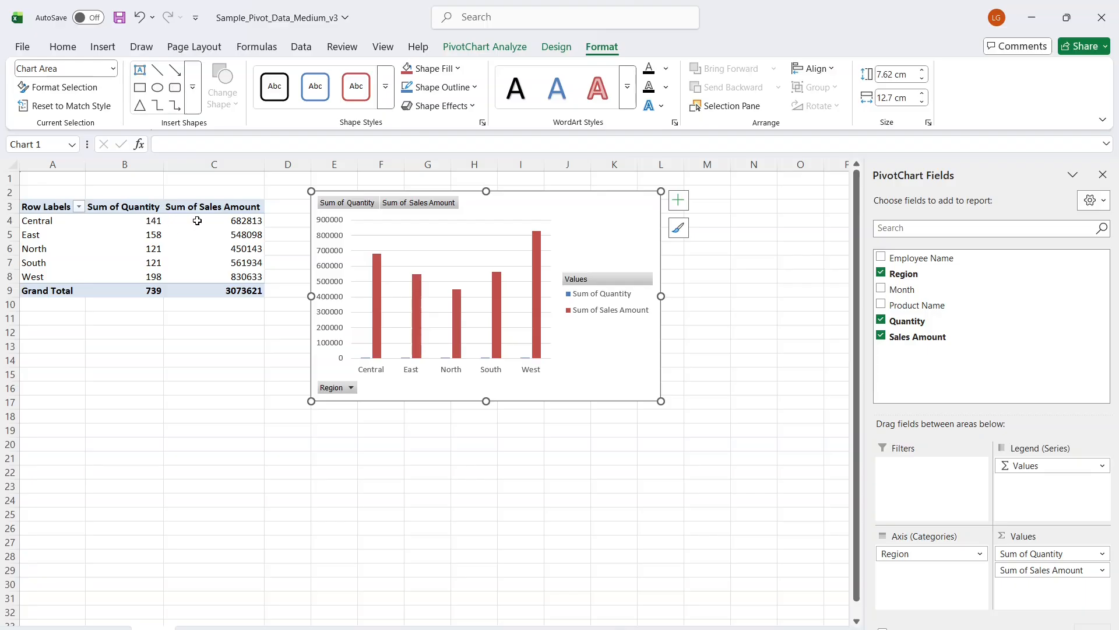
Add Product Name below Region in the PivotChart's axis categories.
mouse_move(153, 223)
mouse_move(233, 222)
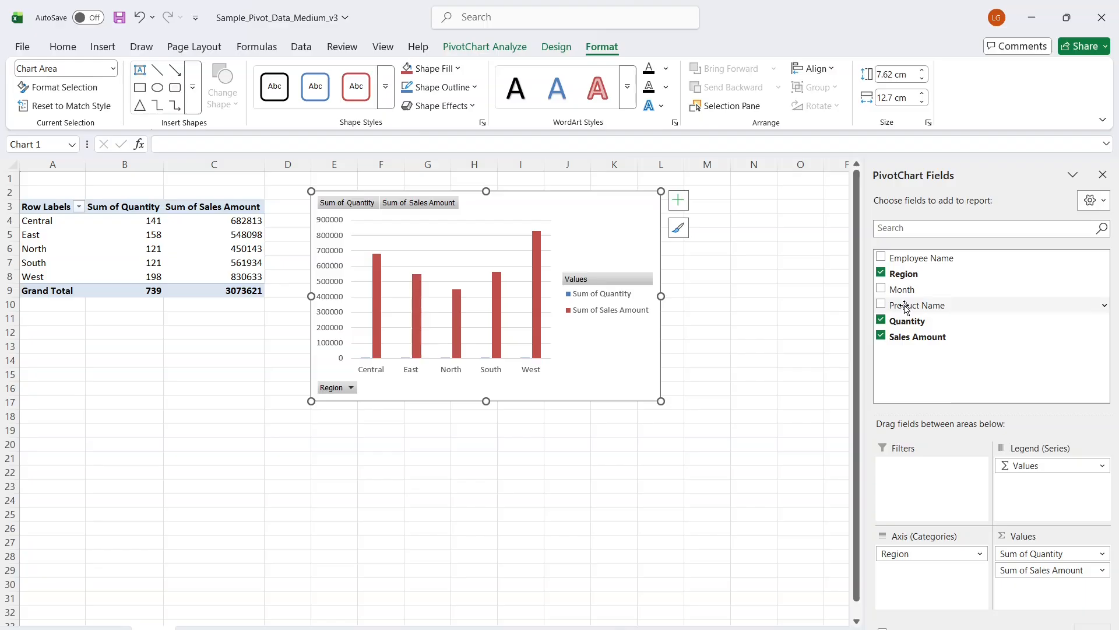
left_click_drag(906, 308, 913, 571)
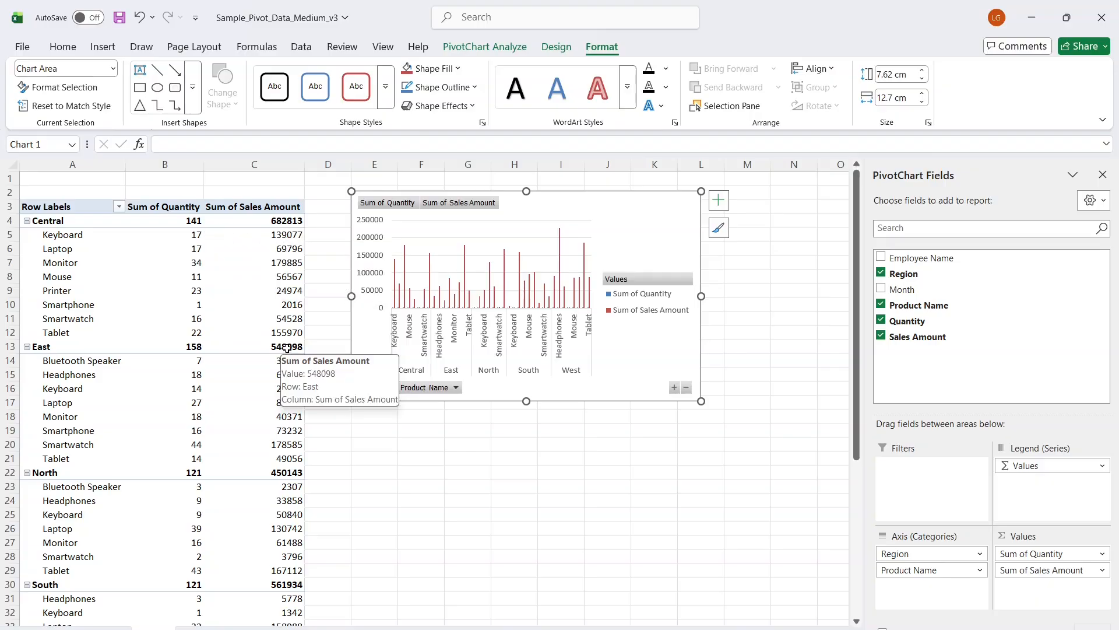
Filter the PivotTable's Region row labels to exclude Central.
left_click(281, 220)
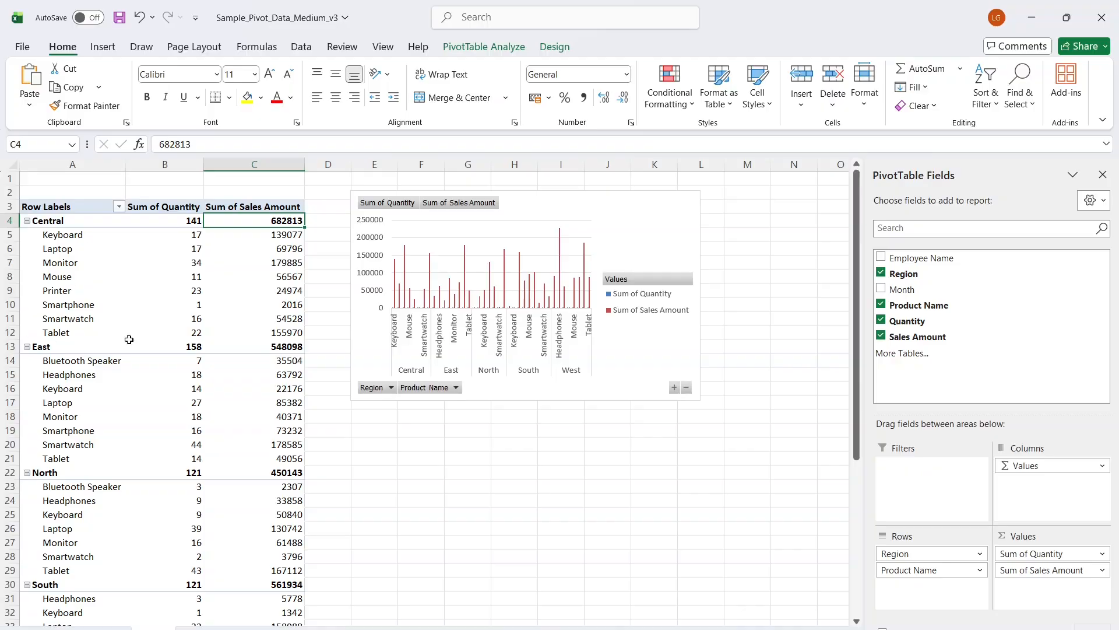
mouse_move(229, 339)
left_click(119, 207)
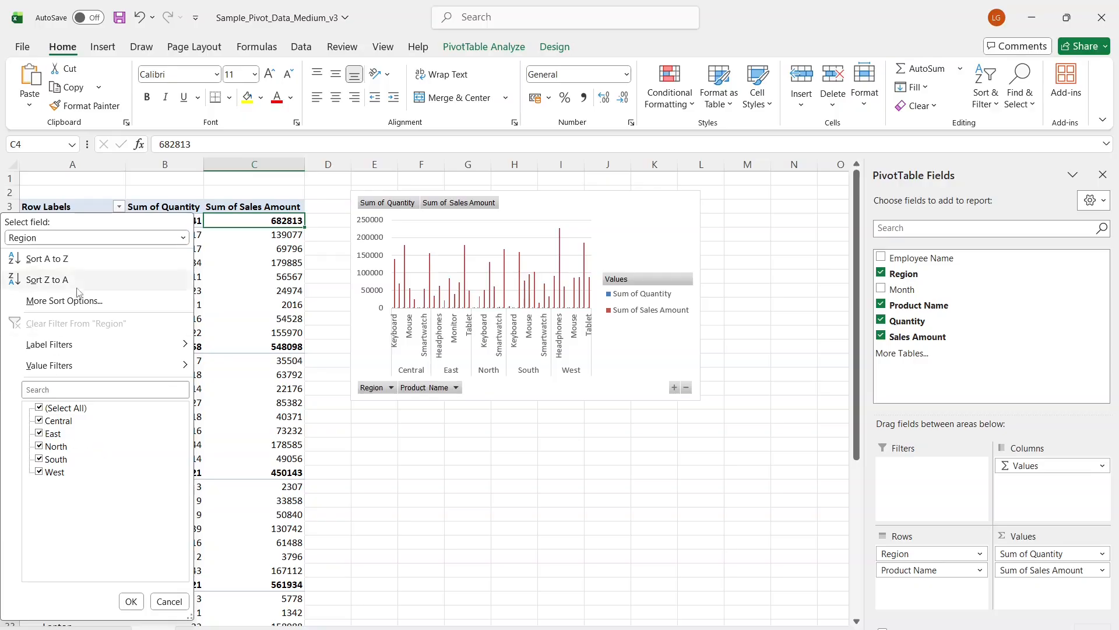
left_click(39, 421)
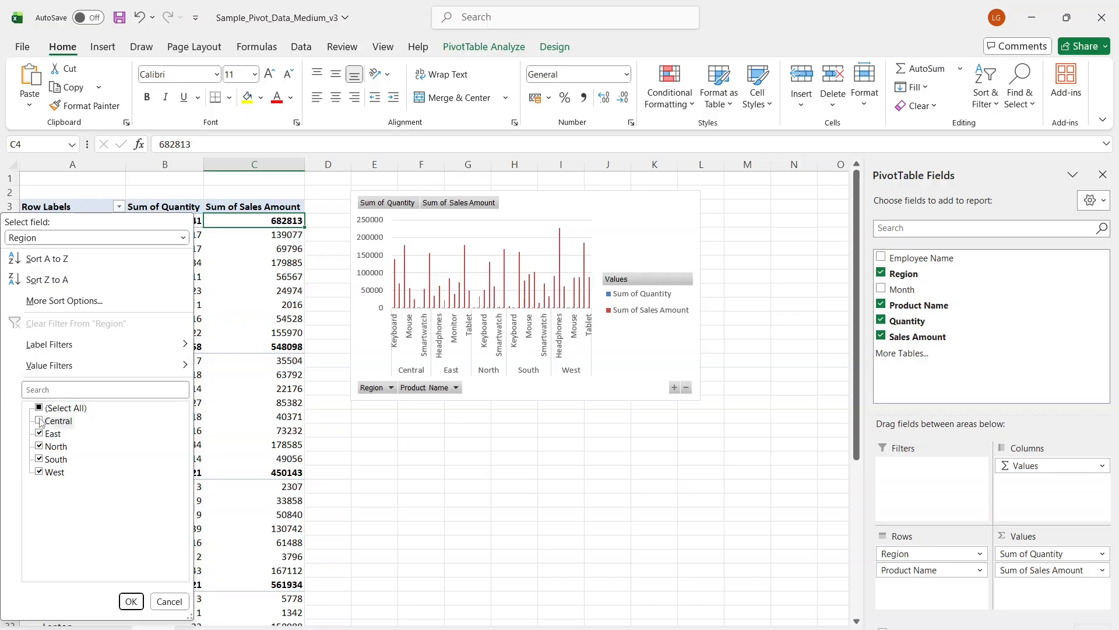
left_click(131, 602)
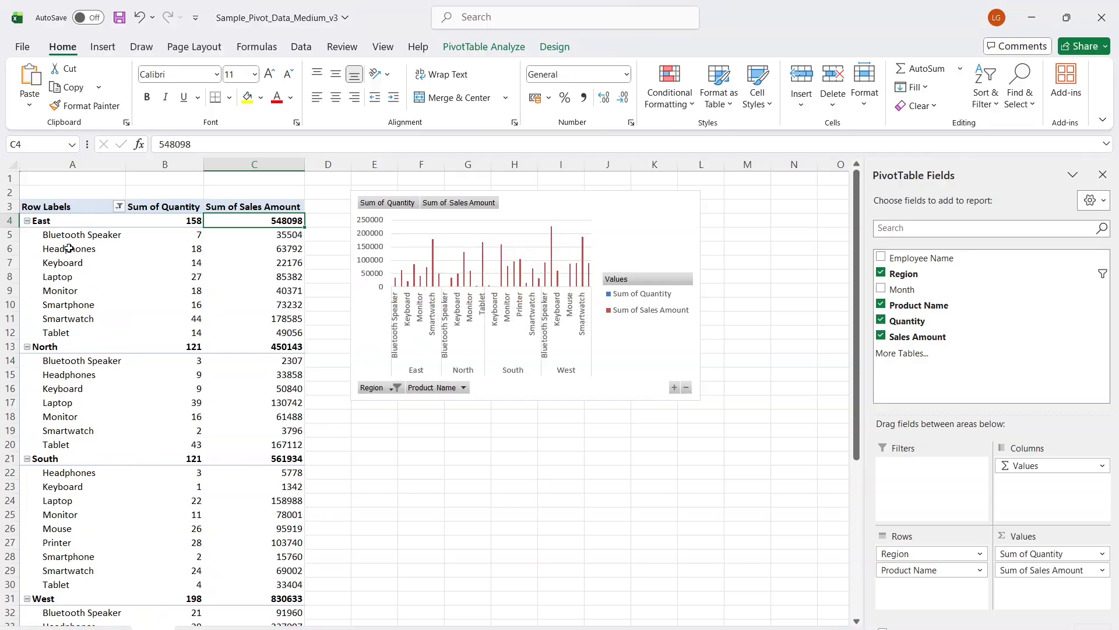
Change the Region row filter to include only West.
left_click(119, 206)
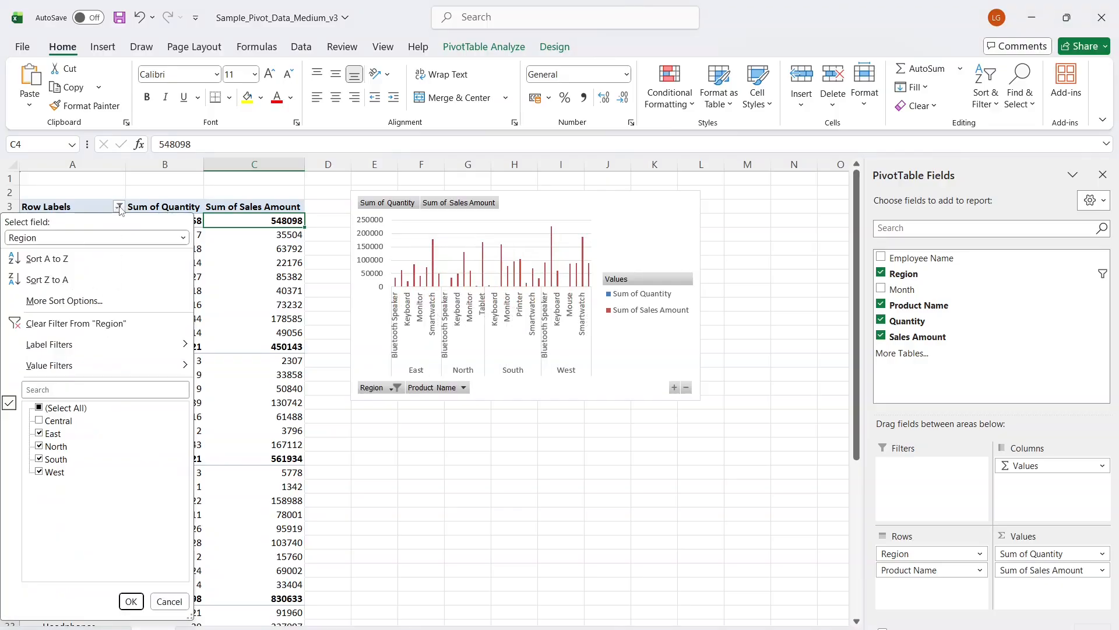
left_click(38, 419)
left_click(38, 408)
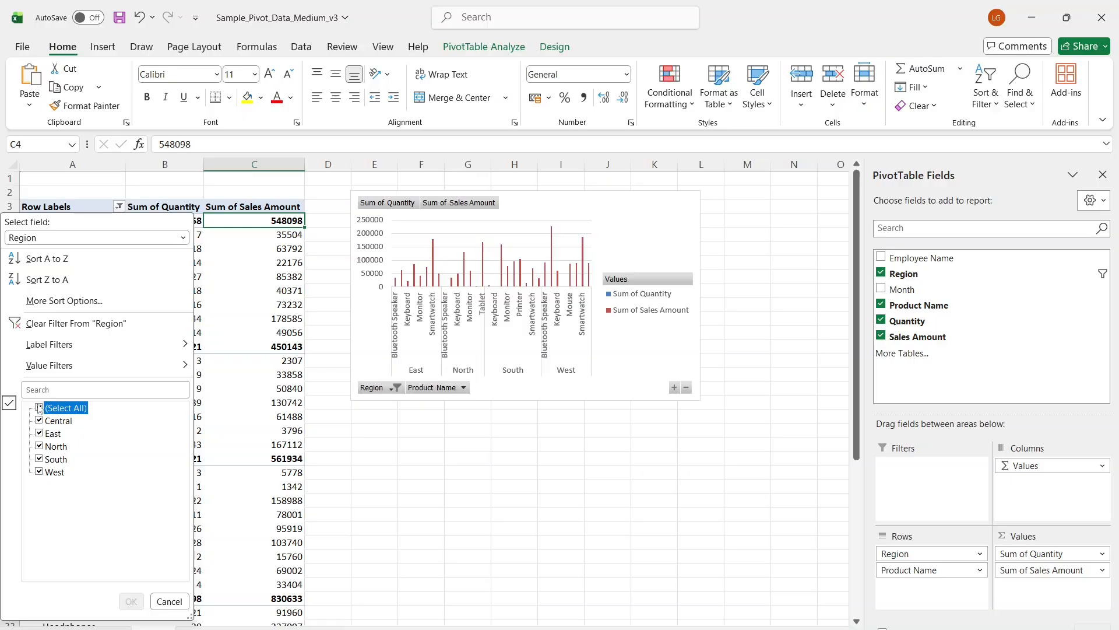
left_click(39, 472)
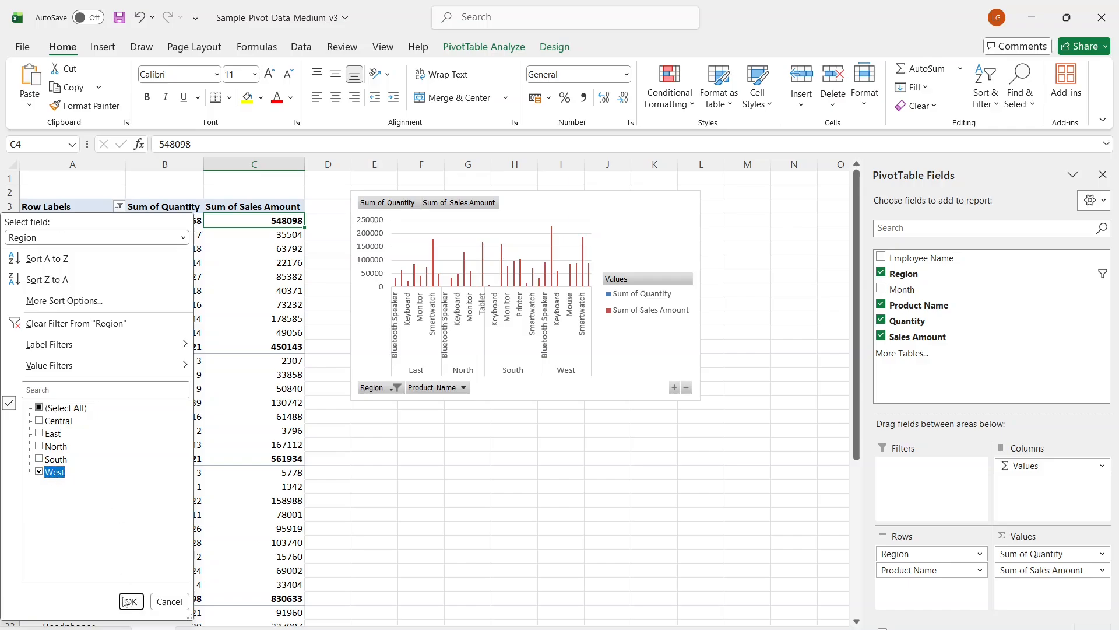
left_click(129, 601)
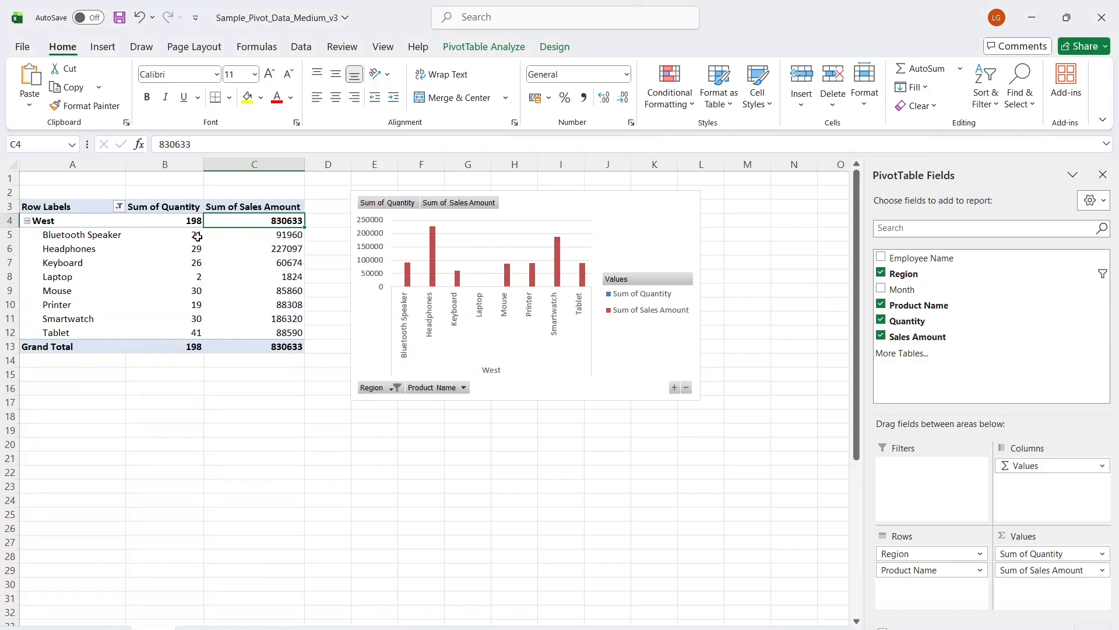
Reselect all regions in the PivotTable's row label filter.
left_click(120, 208)
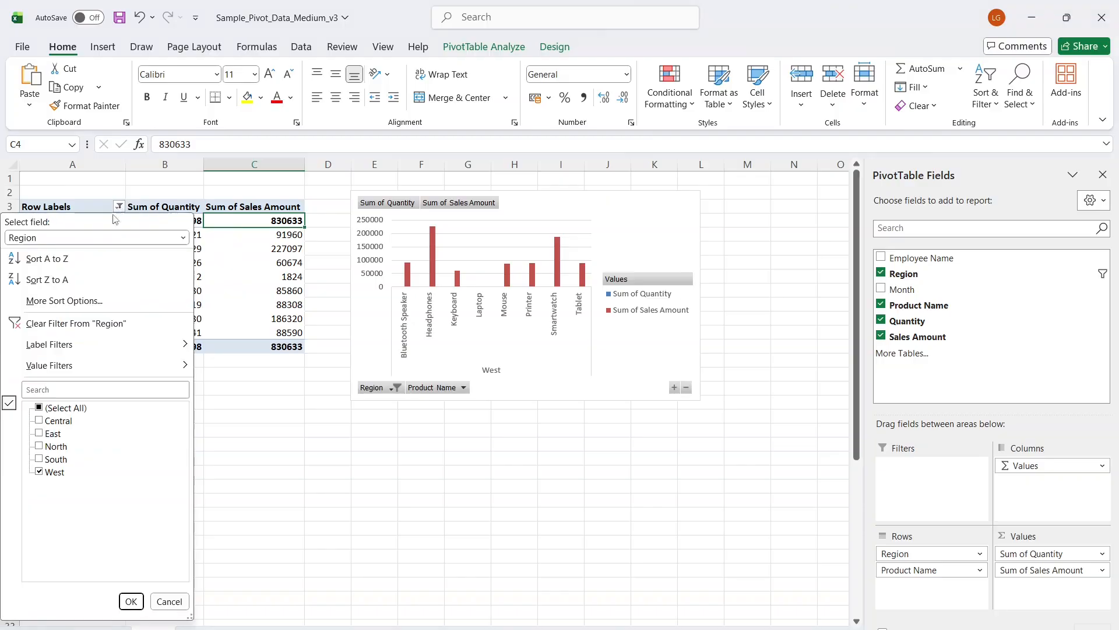
left_click(38, 407)
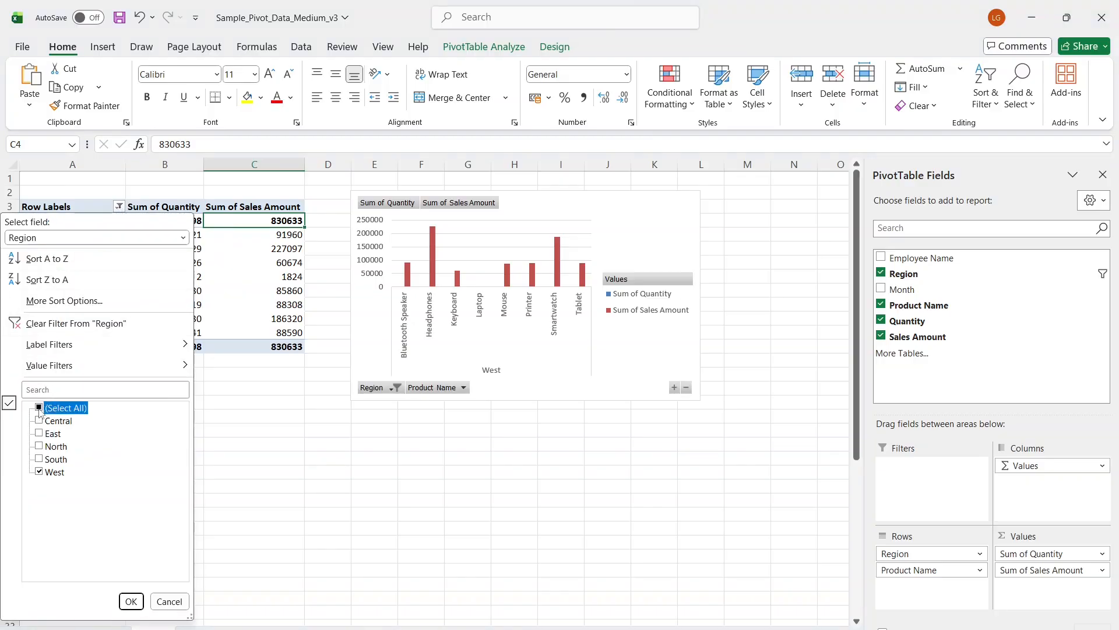
left_click(131, 600)
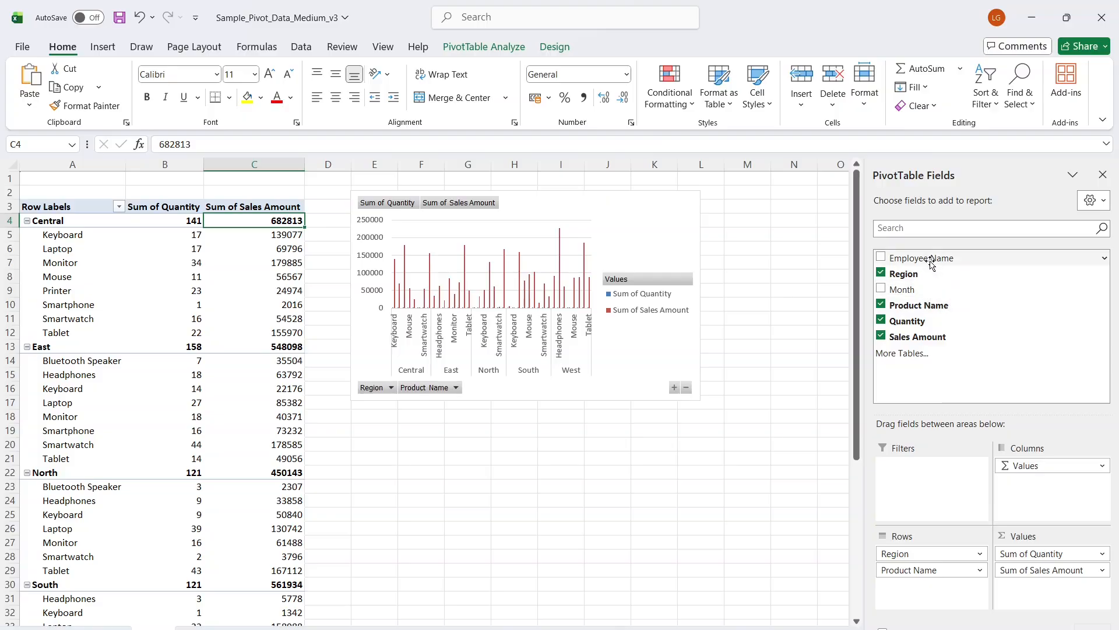
Add Employee Name as a report filter and filter the PivotTable to the first employee listed.
left_click_drag(924, 257, 918, 467)
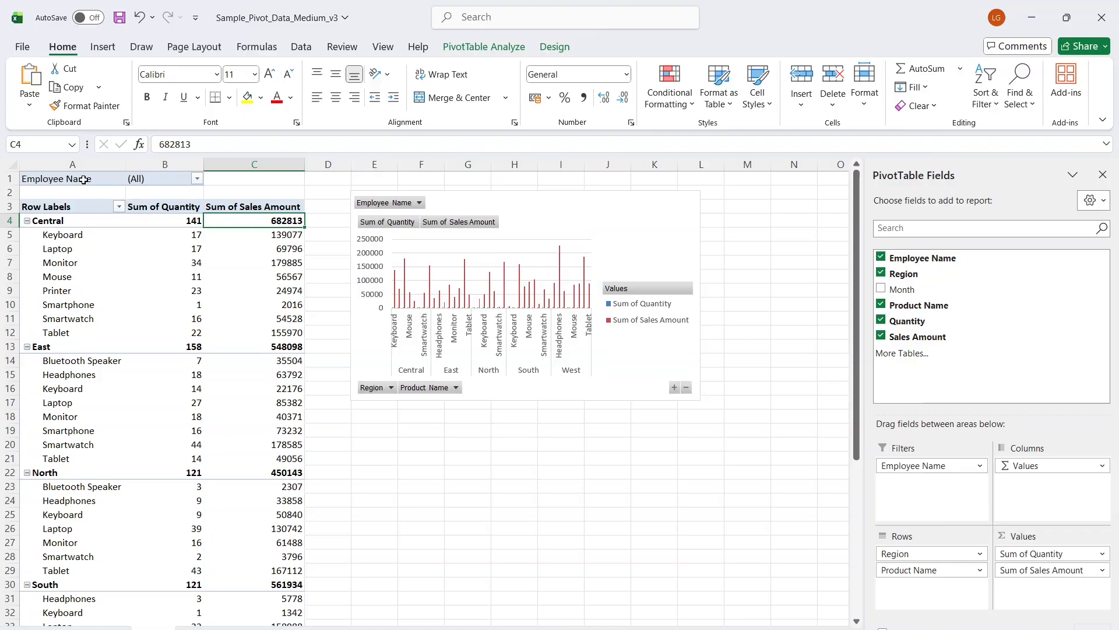
left_click(198, 180)
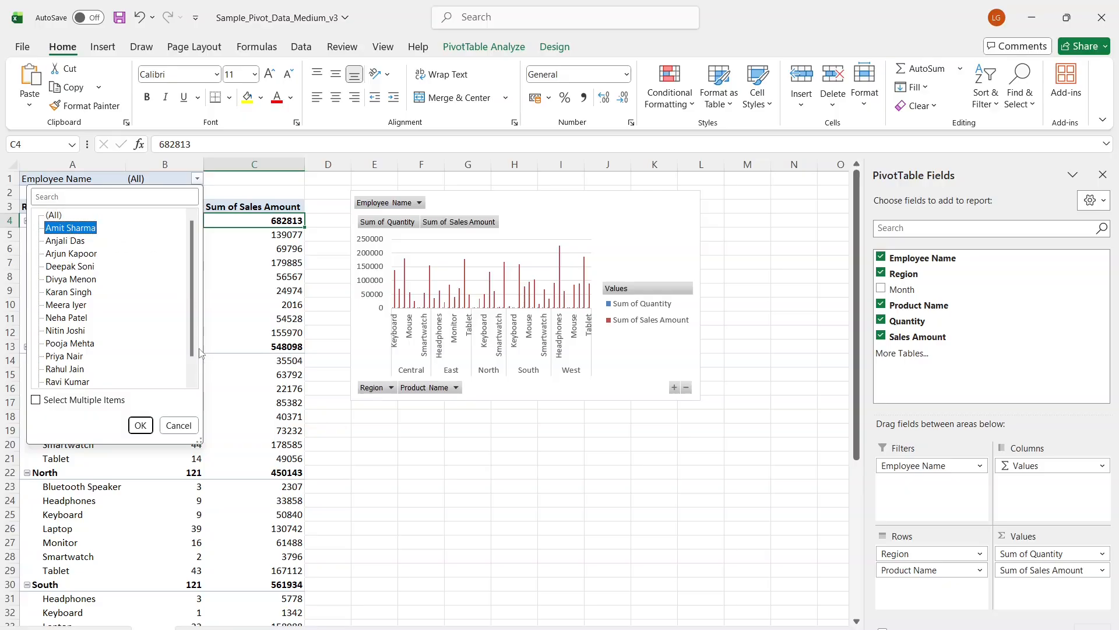
left_click(70, 227)
left_click(140, 425)
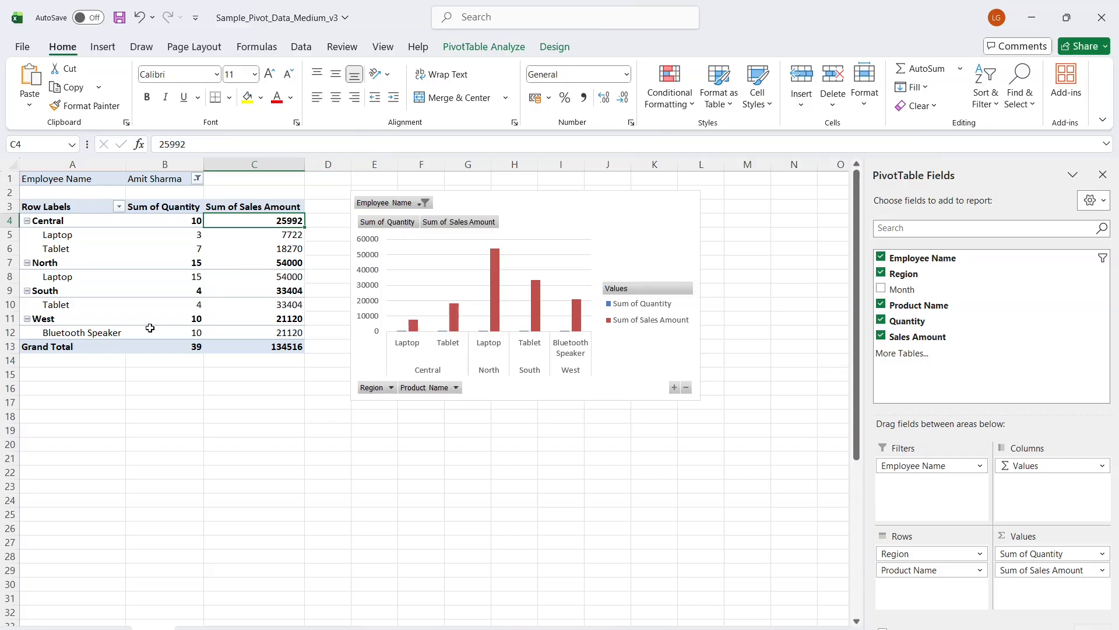
mouse_move(150, 328)
mouse_move(209, 285)
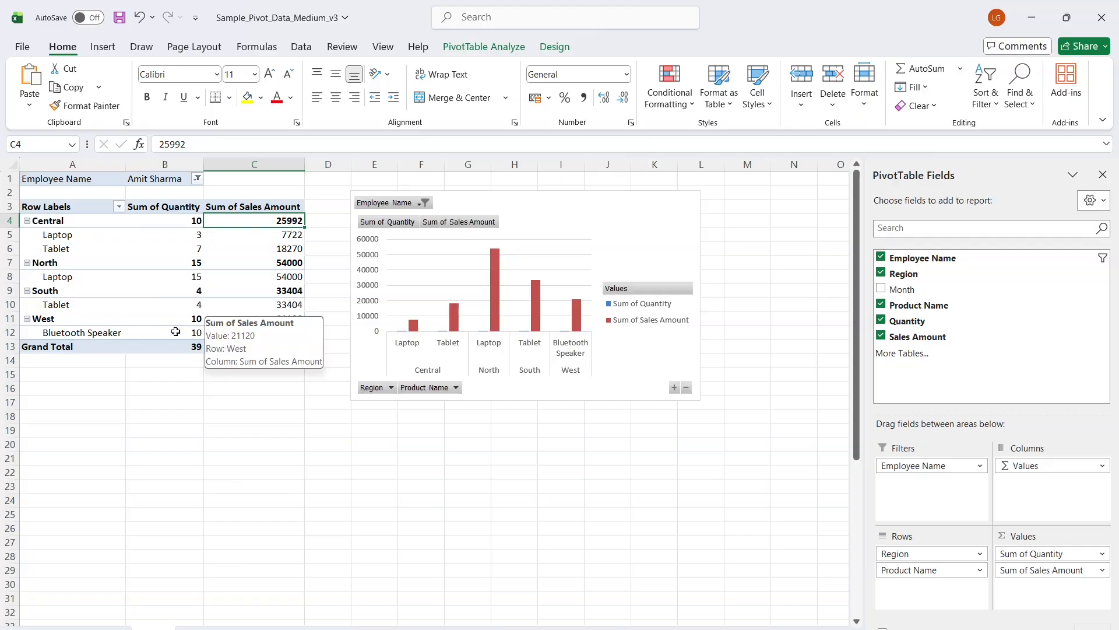
mouse_move(77, 333)
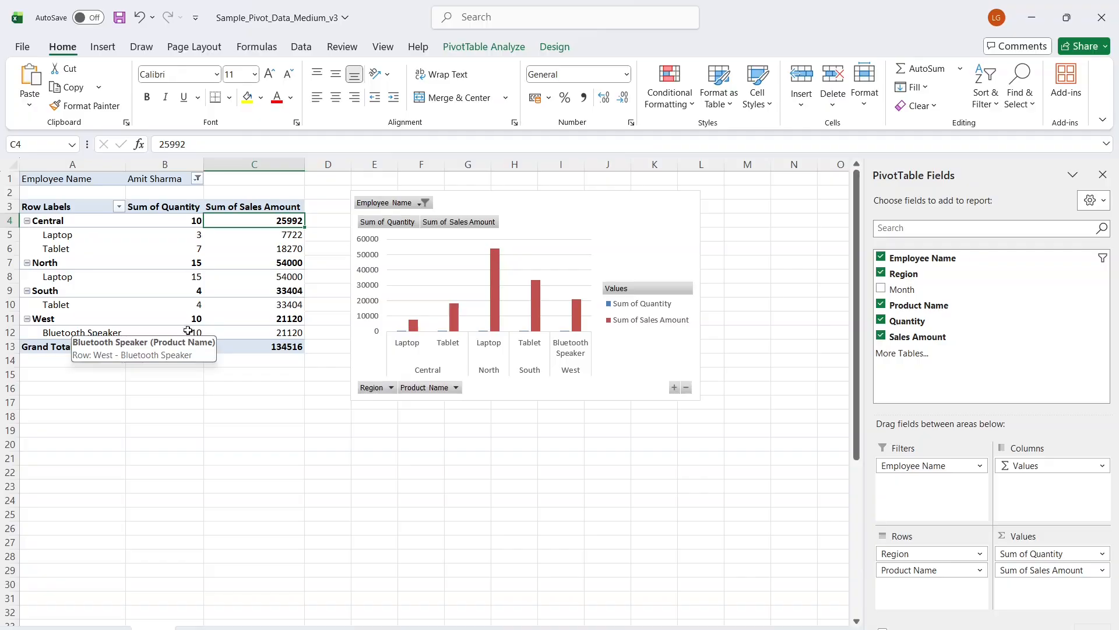
mouse_move(214, 329)
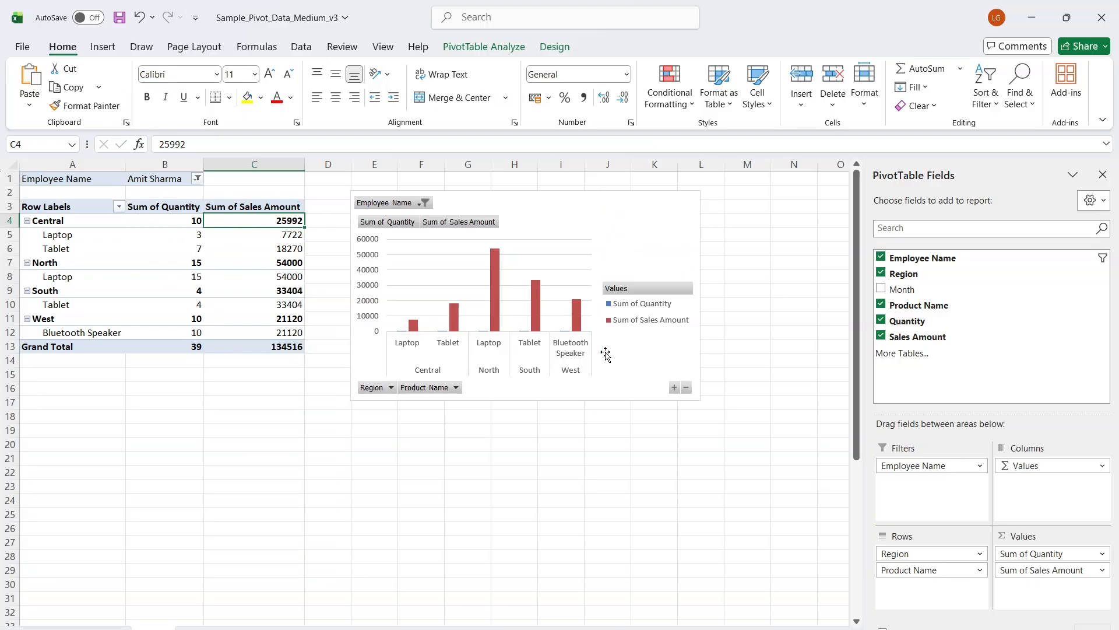
Enlarge the PivotChart beside the PivotTable, and delete it from the worksheet.
left_click(680, 244)
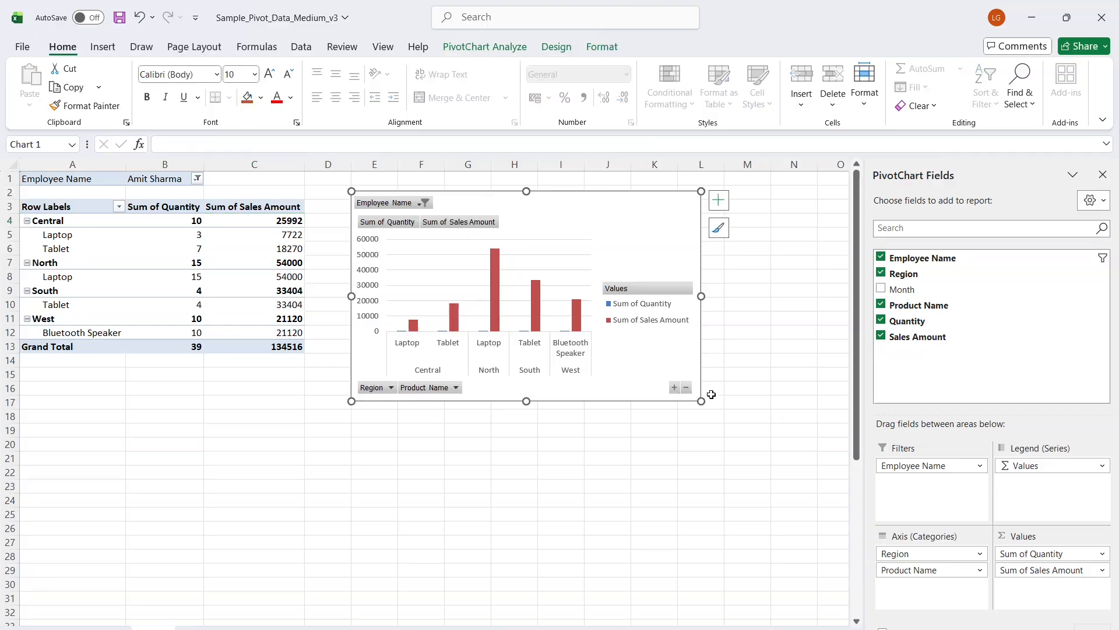
left_click_drag(703, 402, 832, 469)
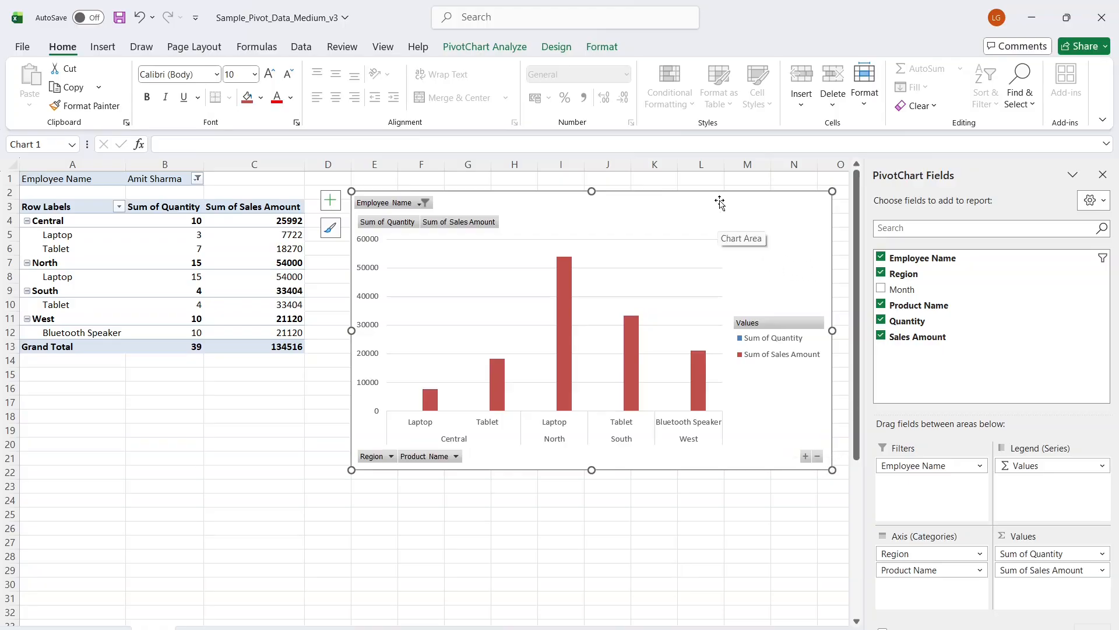
key("Delete")
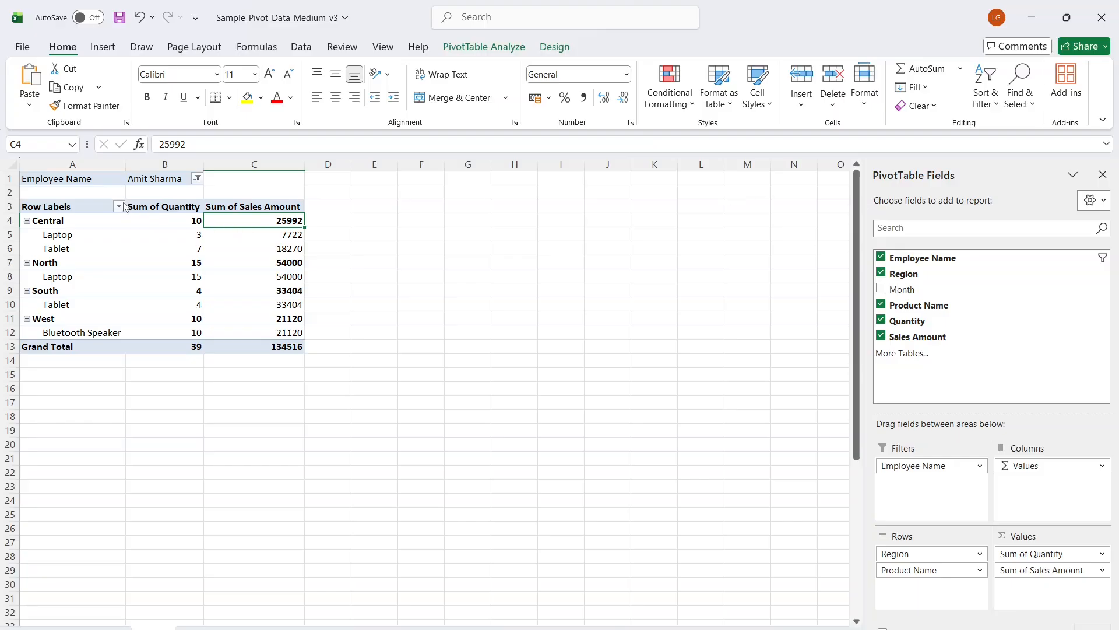
Reset the Employee Name report filter to (All), leaving the Region row filter unchanged.
left_click(198, 178)
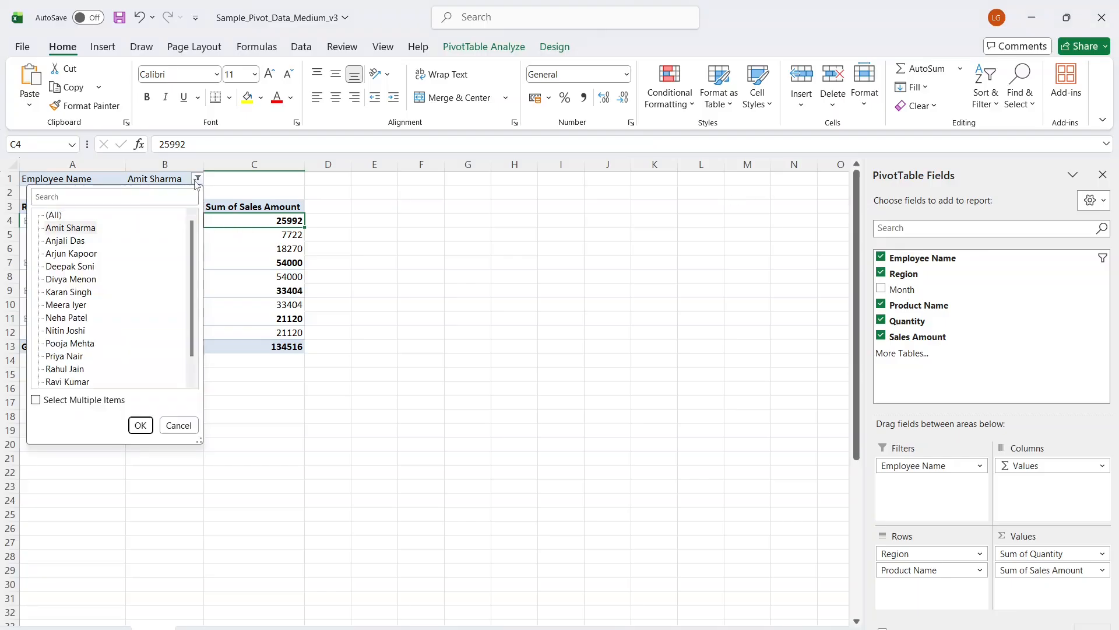
left_click(54, 215)
left_click(140, 425)
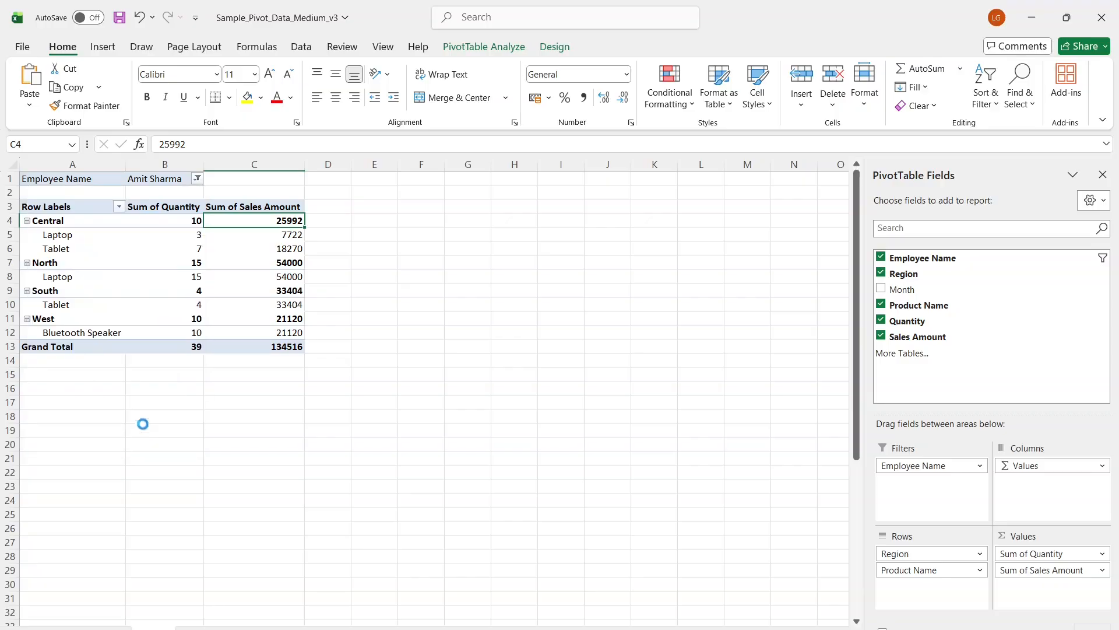
left_click(119, 206)
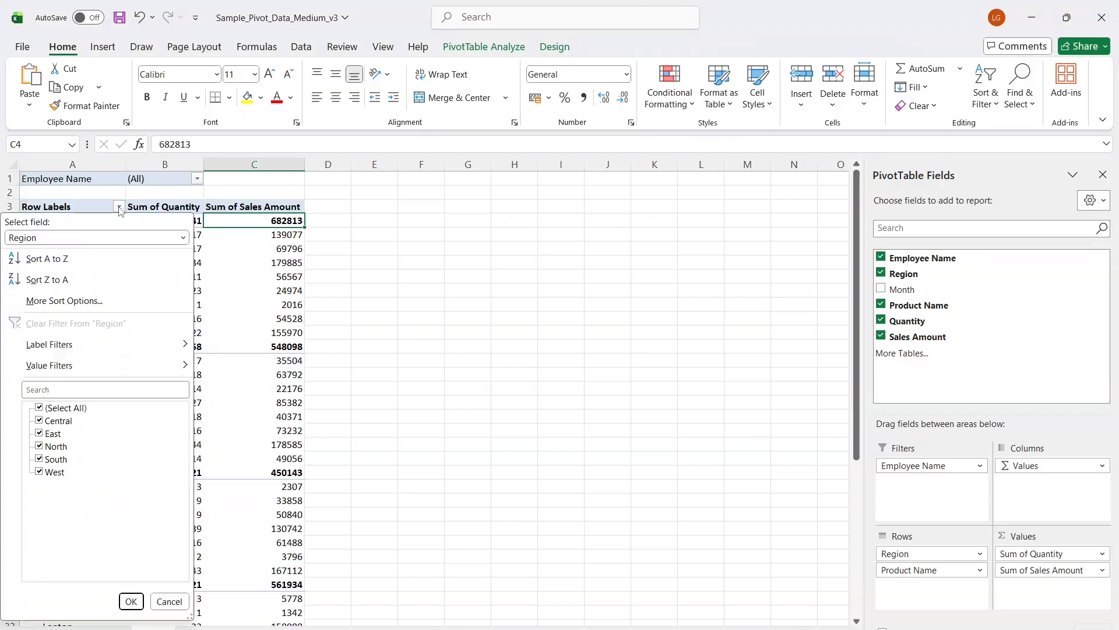
left_click(351, 207)
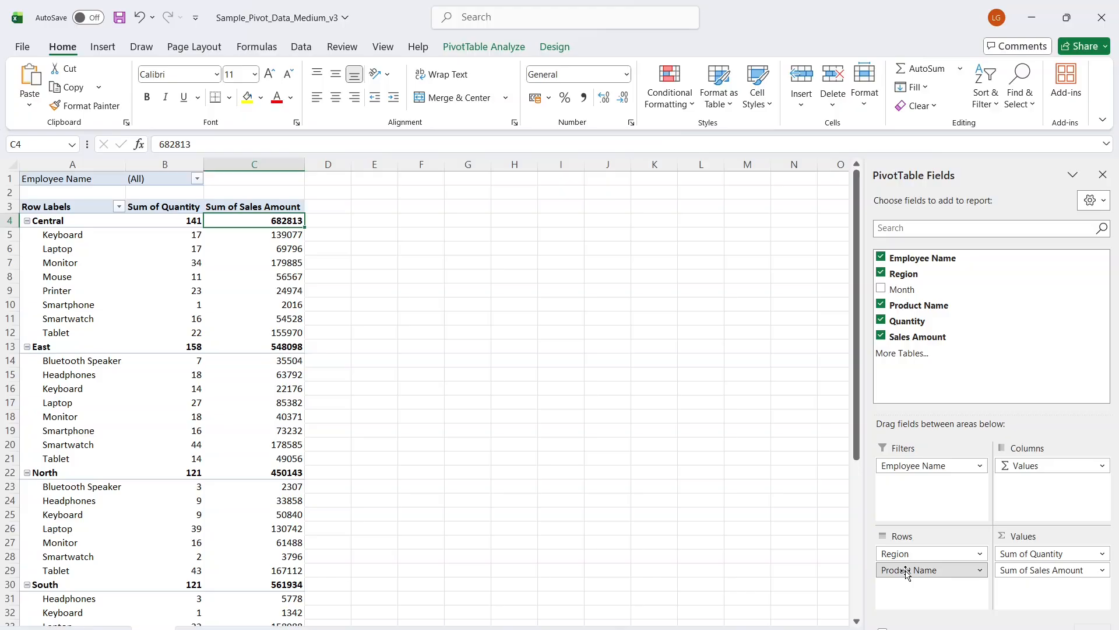
Move Product Name above Region in the PivotTable's rows, and remove Employee Name from the report filters.
left_click_drag(907, 574, 920, 554)
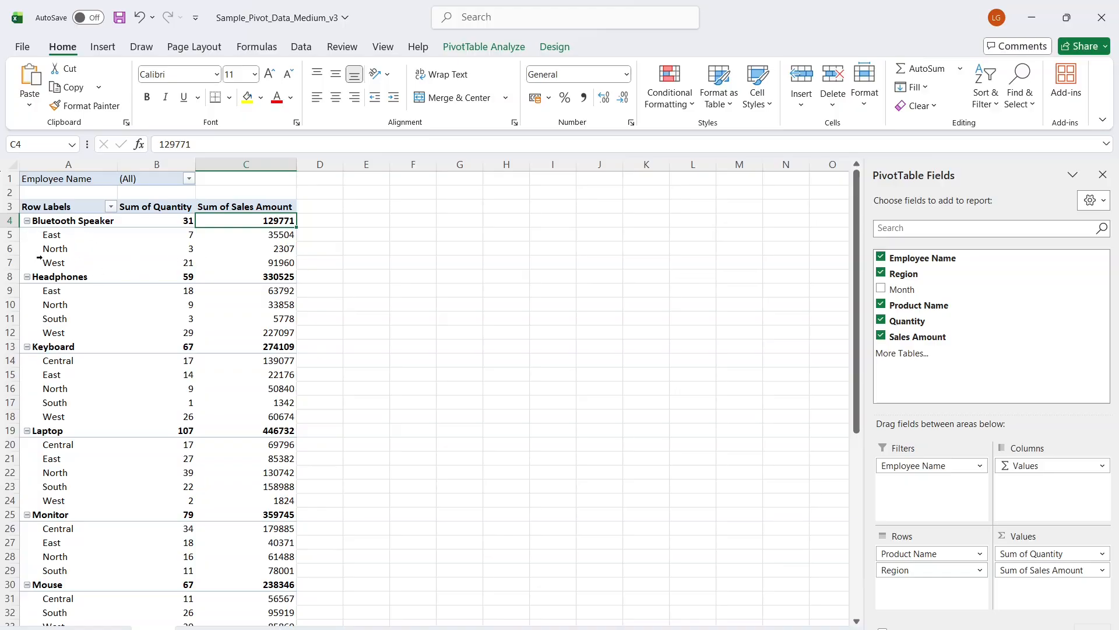
mouse_move(146, 268)
left_click_drag(931, 571, 736, 421)
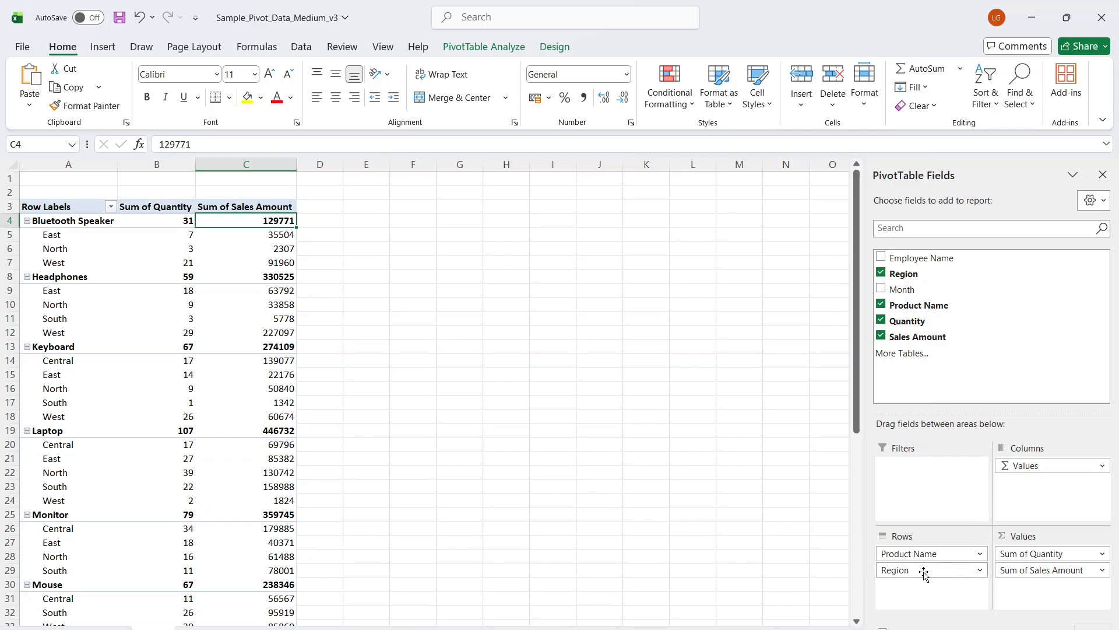
Move Region from the rows to the report filters, and filter the PivotTable to Central.
left_click_drag(924, 572, 942, 509)
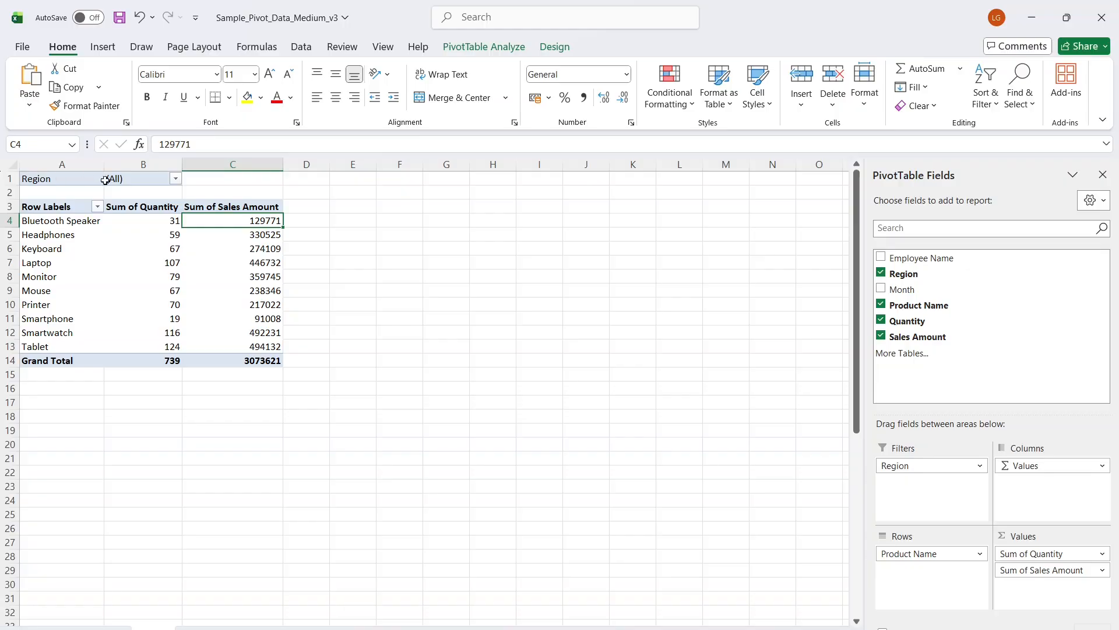
left_click(175, 179)
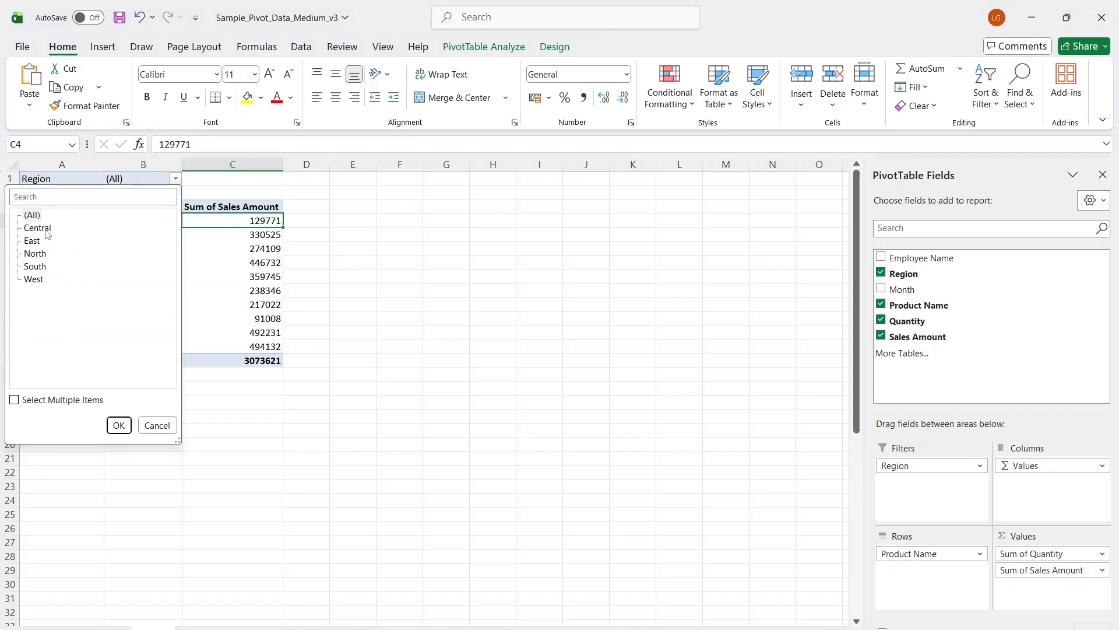
left_click(46, 229)
left_click(118, 426)
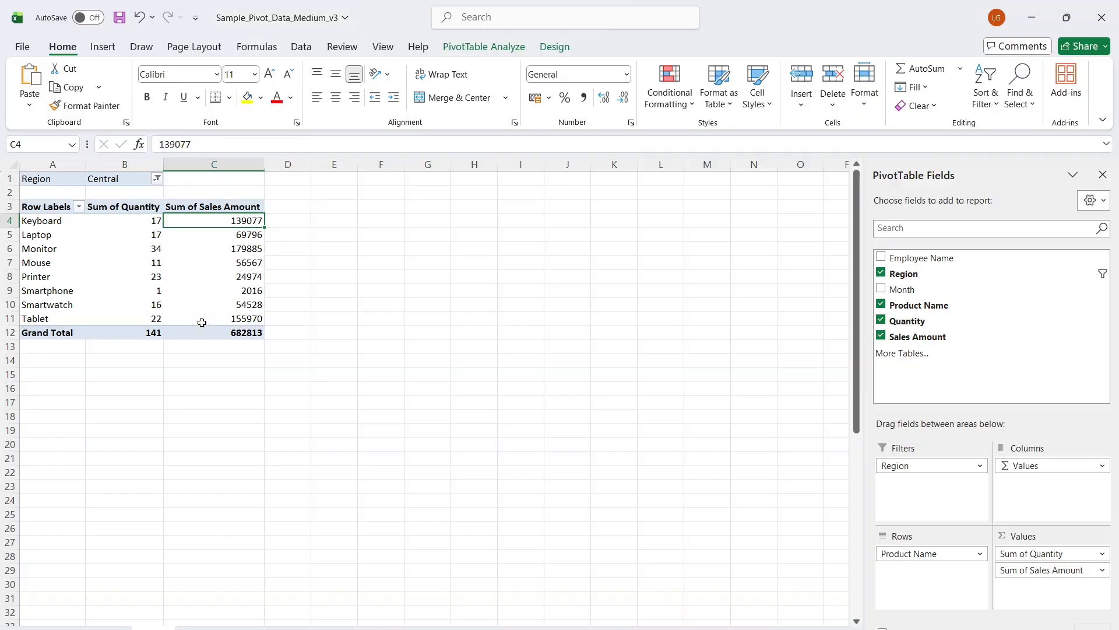
mouse_move(172, 279)
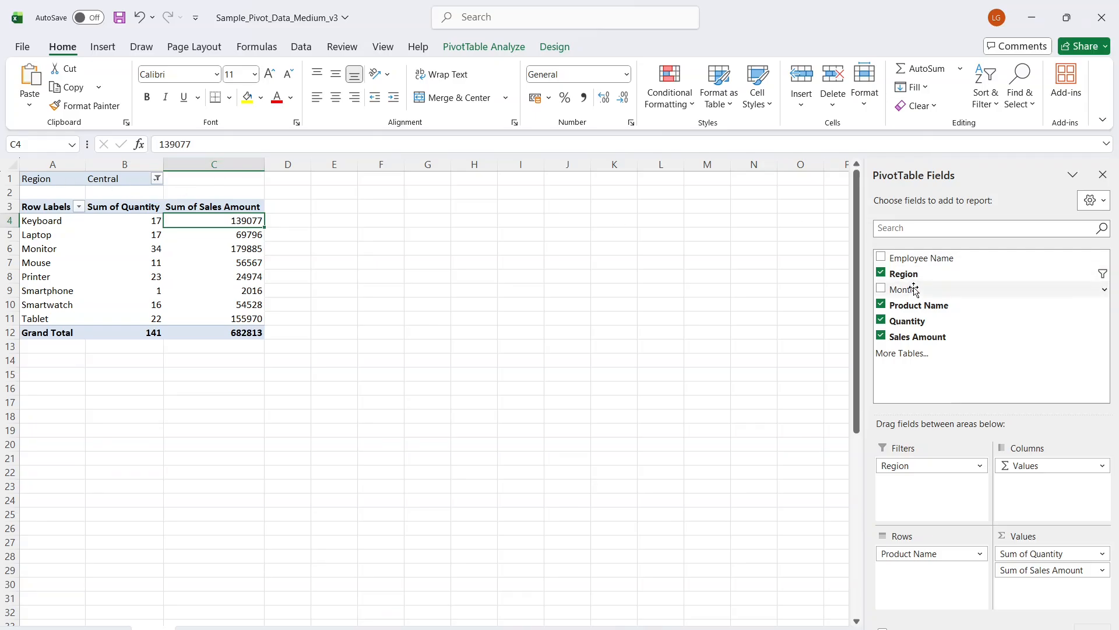
Add Employee Name below Region in the report filters, and reselect Central in the Region filter.
left_click_drag(913, 275, 943, 497)
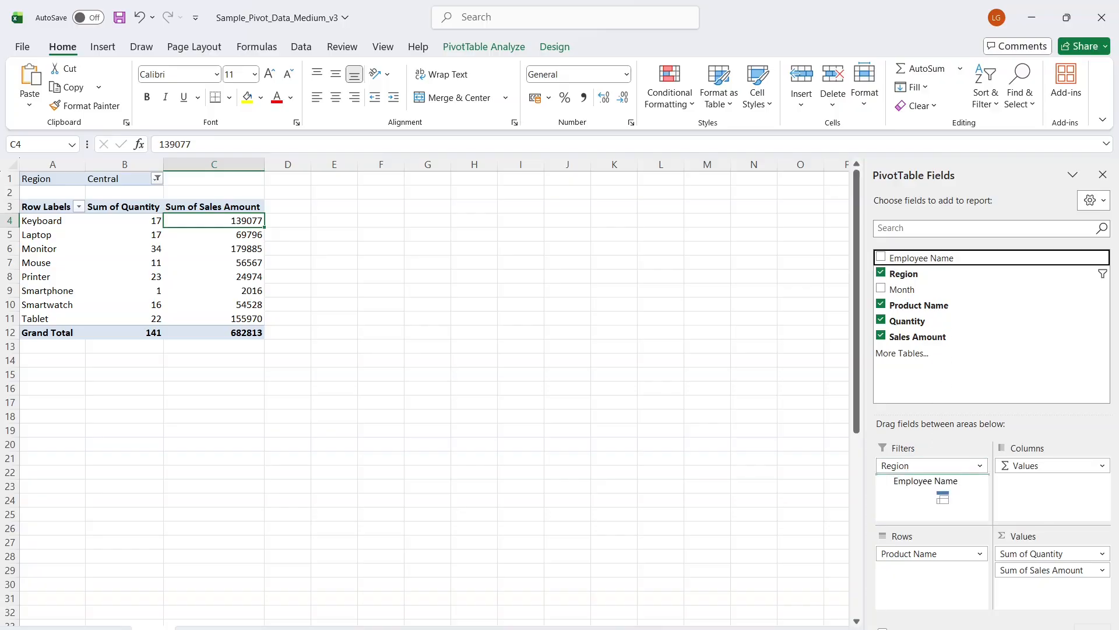
left_click_drag(943, 498, 925, 482)
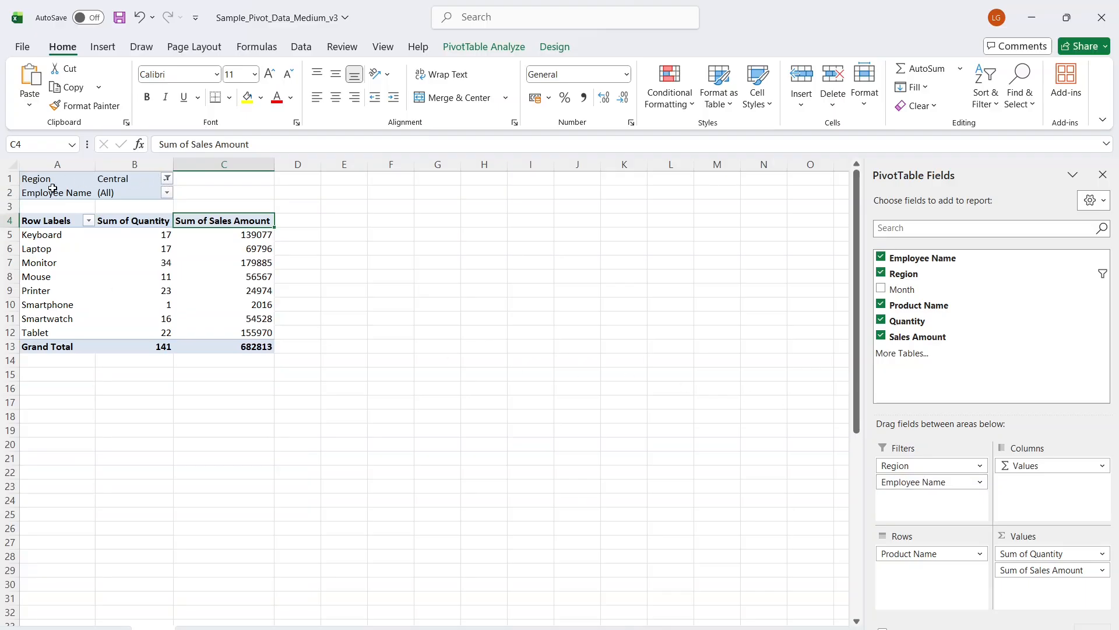
left_click(167, 179)
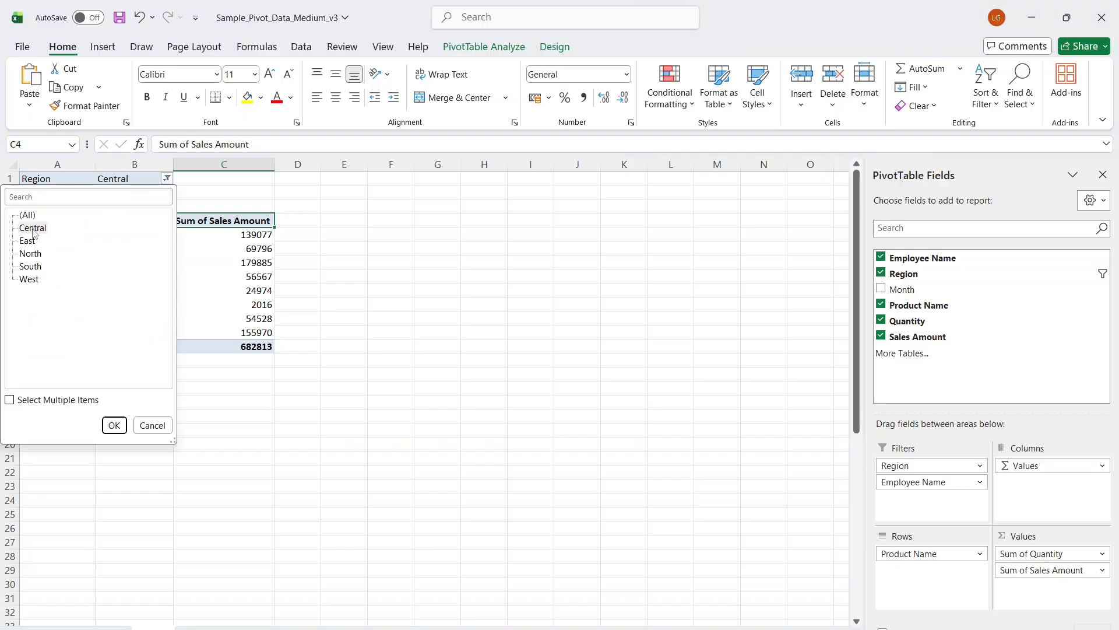
left_click(34, 229)
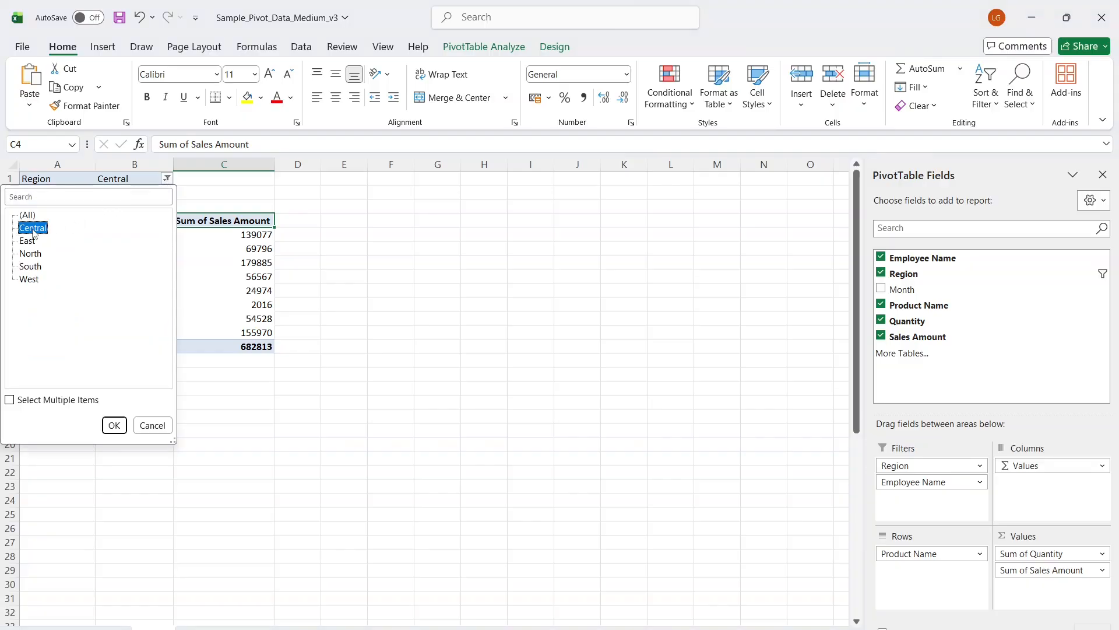
left_click(114, 426)
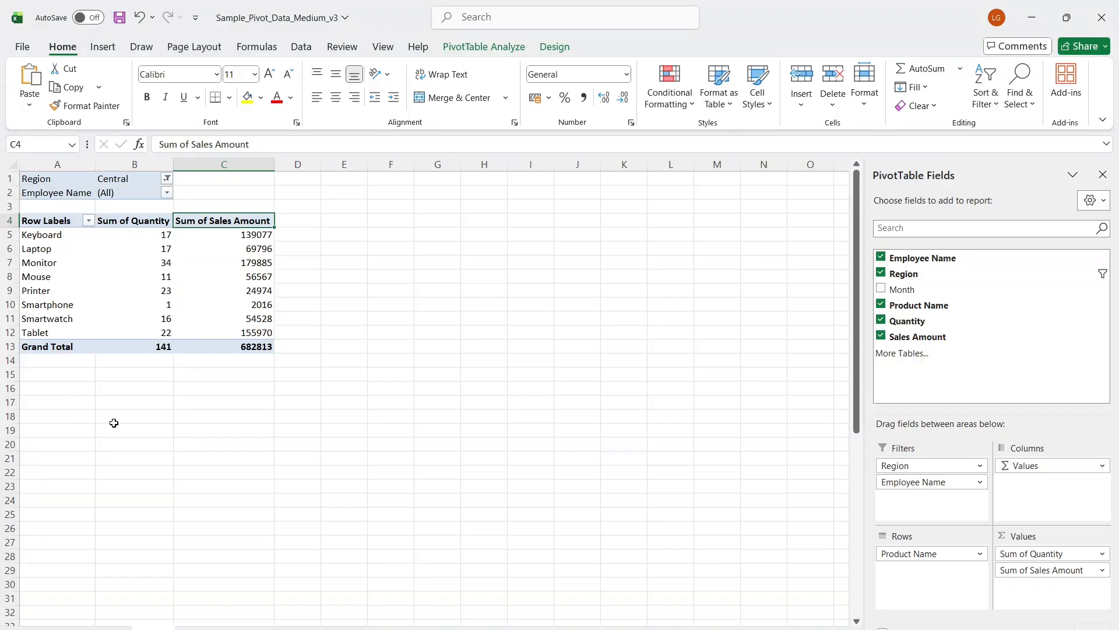
Filter the PivotTable's Employee Name report filter to the first listed employee, within the Central region.
left_click(167, 193)
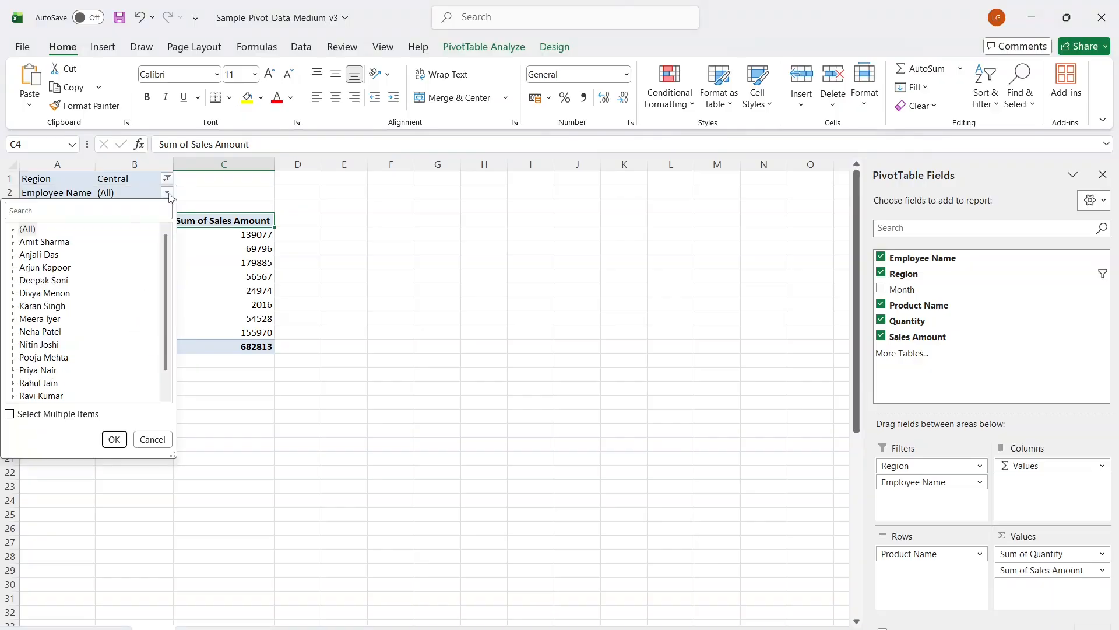
left_click(66, 244)
left_click(120, 446)
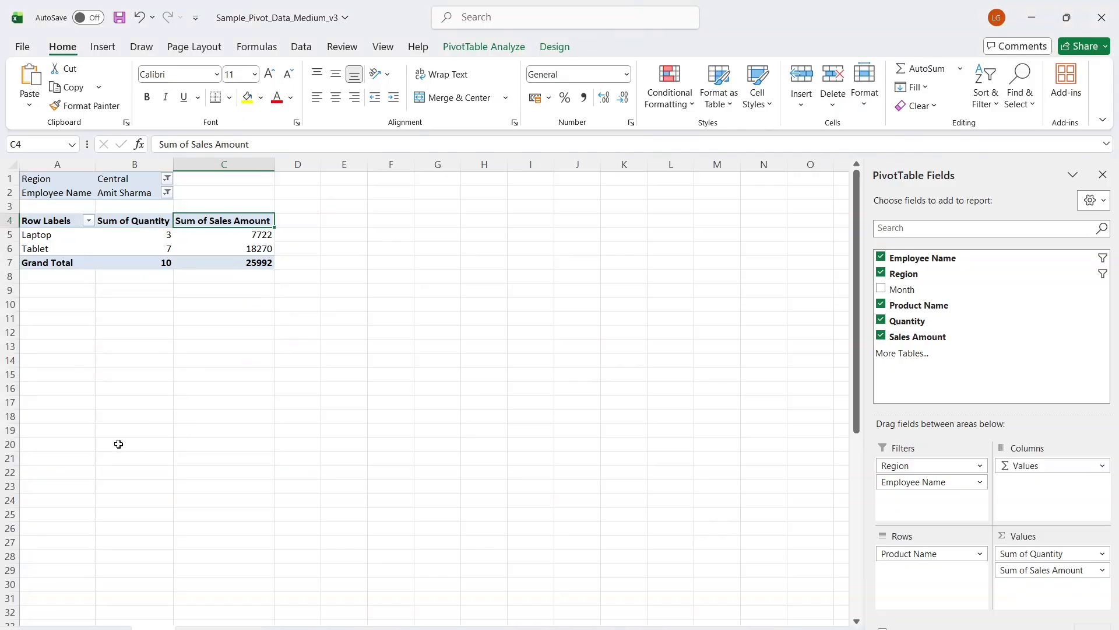
mouse_move(214, 264)
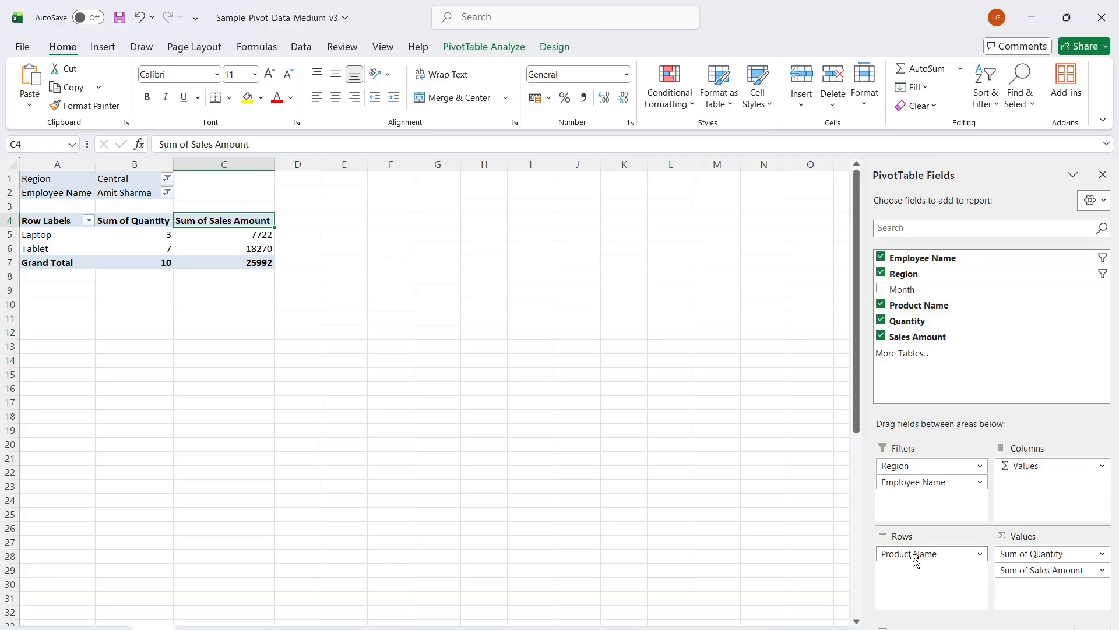
Remove Product Name, Employee Name and Region from the PivotTable, and add Month to the rows.
left_click_drag(914, 558, 816, 515)
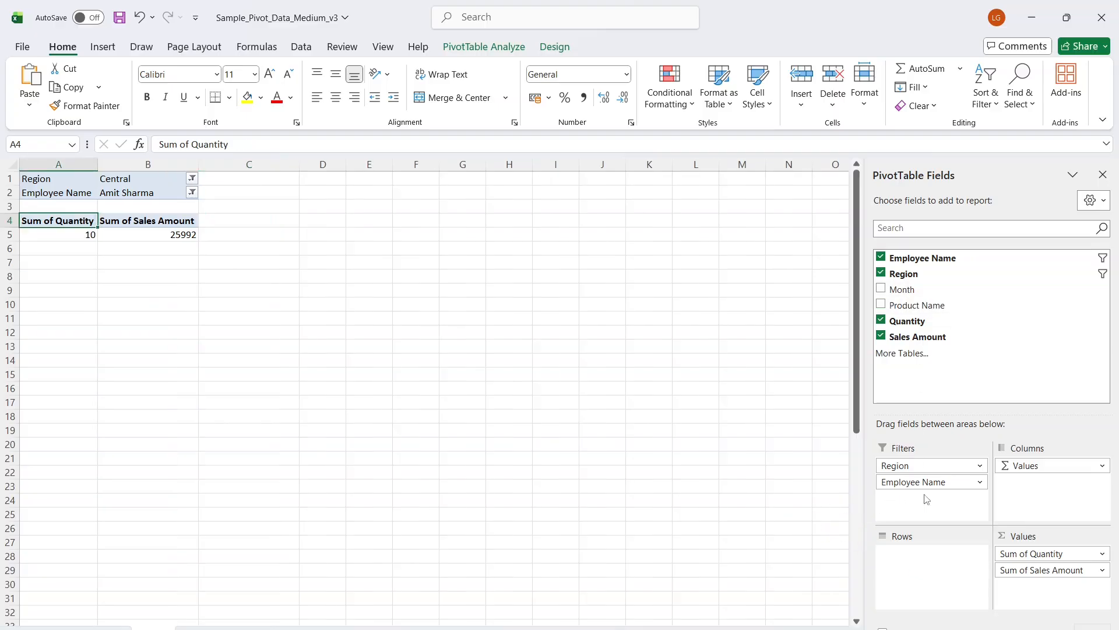
left_click_drag(924, 481, 845, 466)
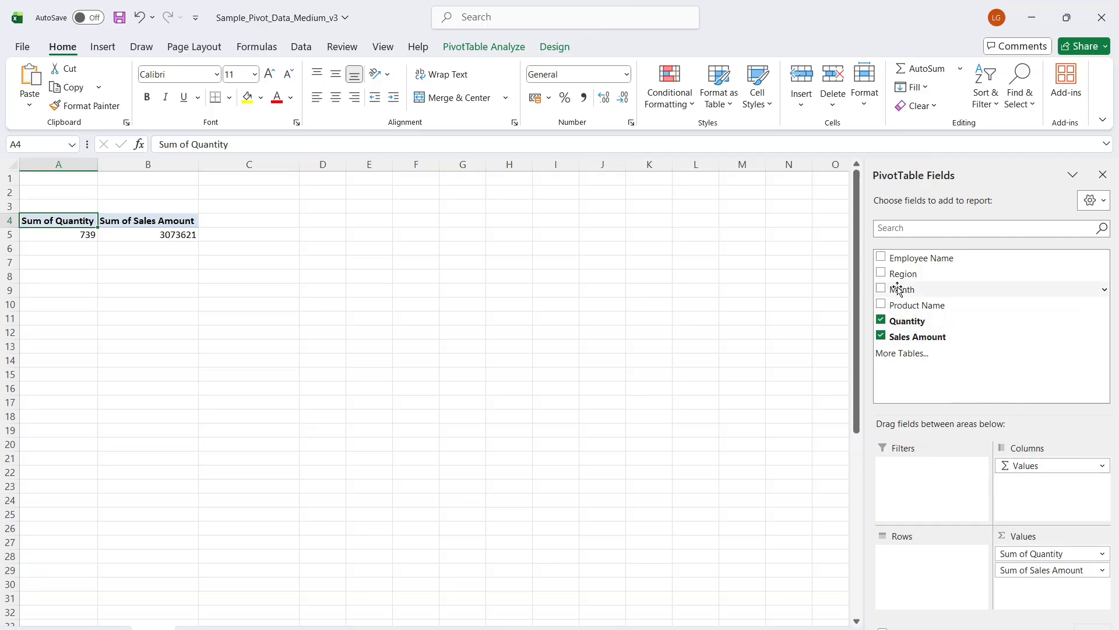
mouse_move(899, 289)
left_mouse_down()
mouse_move(934, 499)
mouse_move(931, 569)
left_mouse_up()
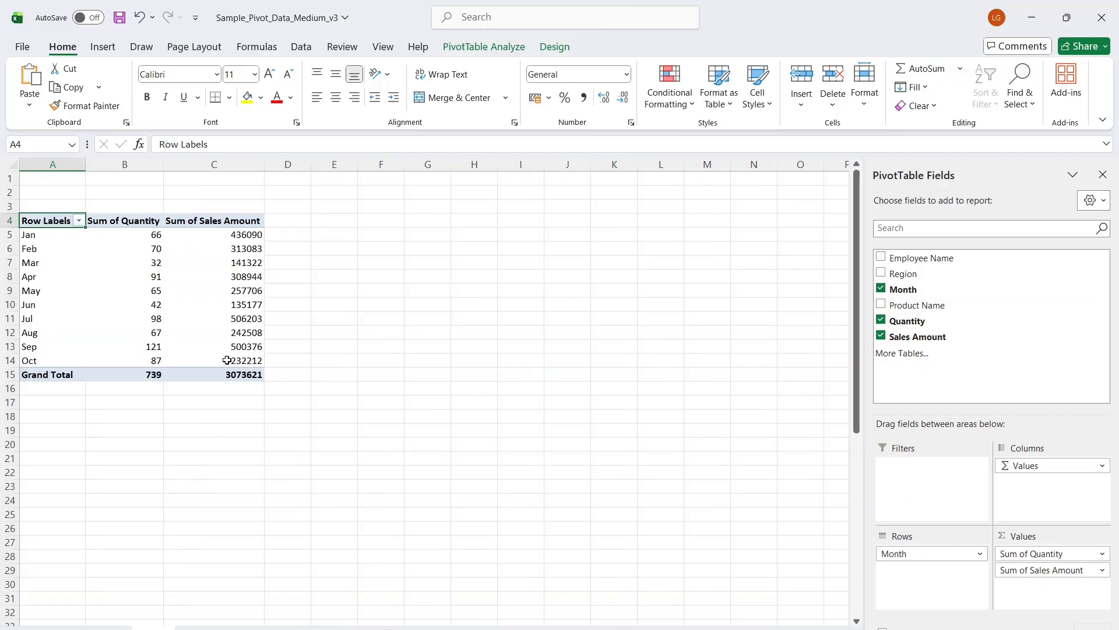
Remove Sum of Quantity from the PivotTable's values, keeping Sum of Sales Amount by month.
left_click(34, 235)
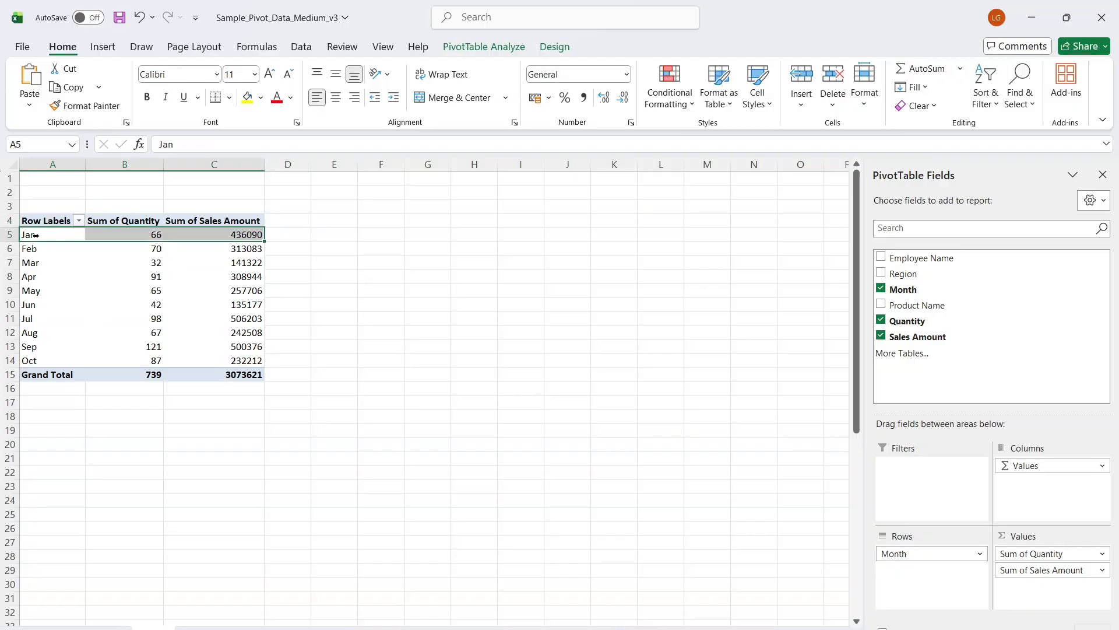
left_click(130, 236)
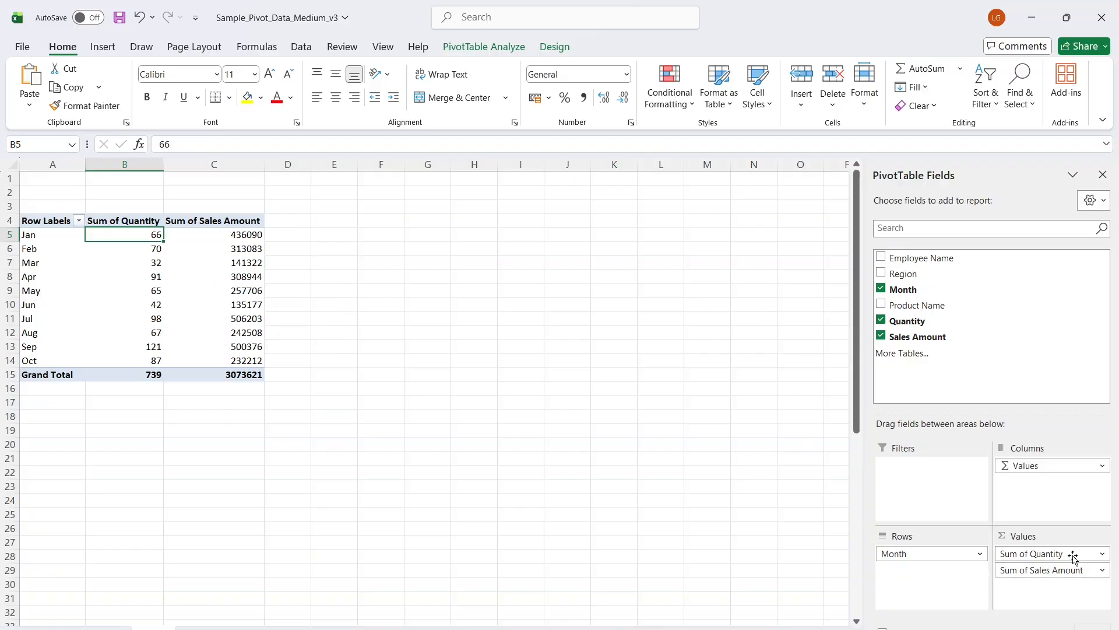
left_click_drag(1062, 558, 832, 504)
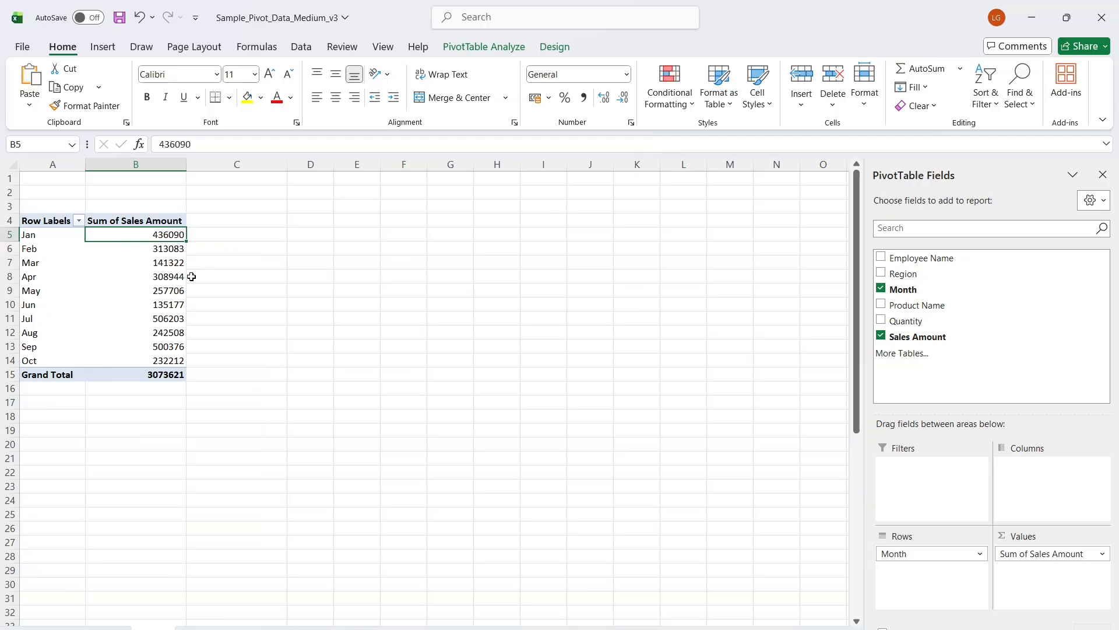
Insert a Clustered Column PivotChart of the monthly sales amounts.
left_click(33, 222)
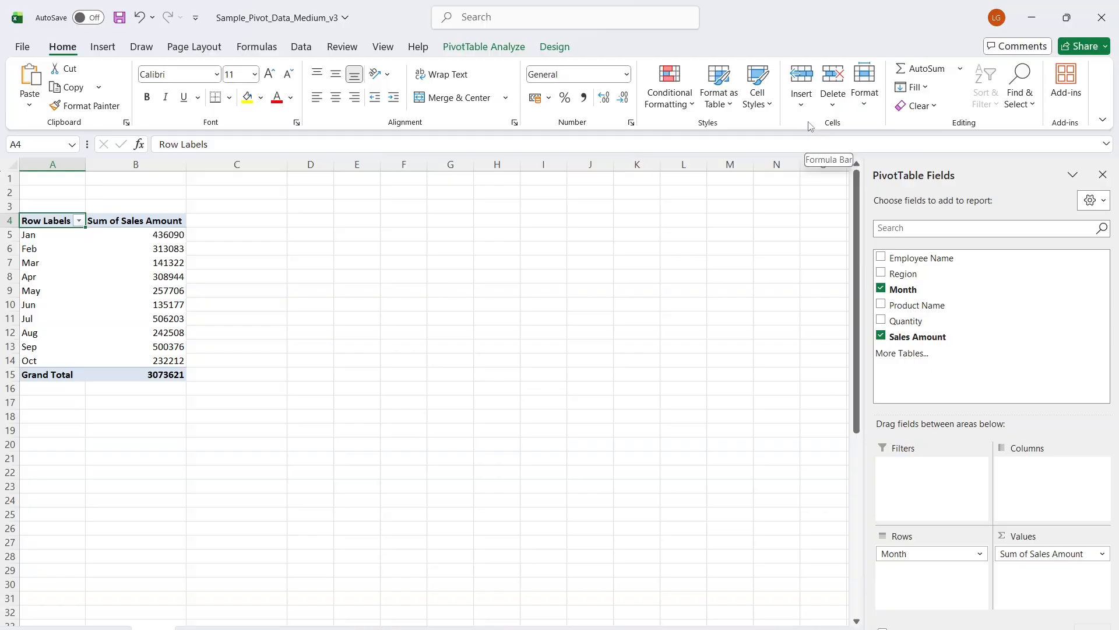
left_click(103, 52)
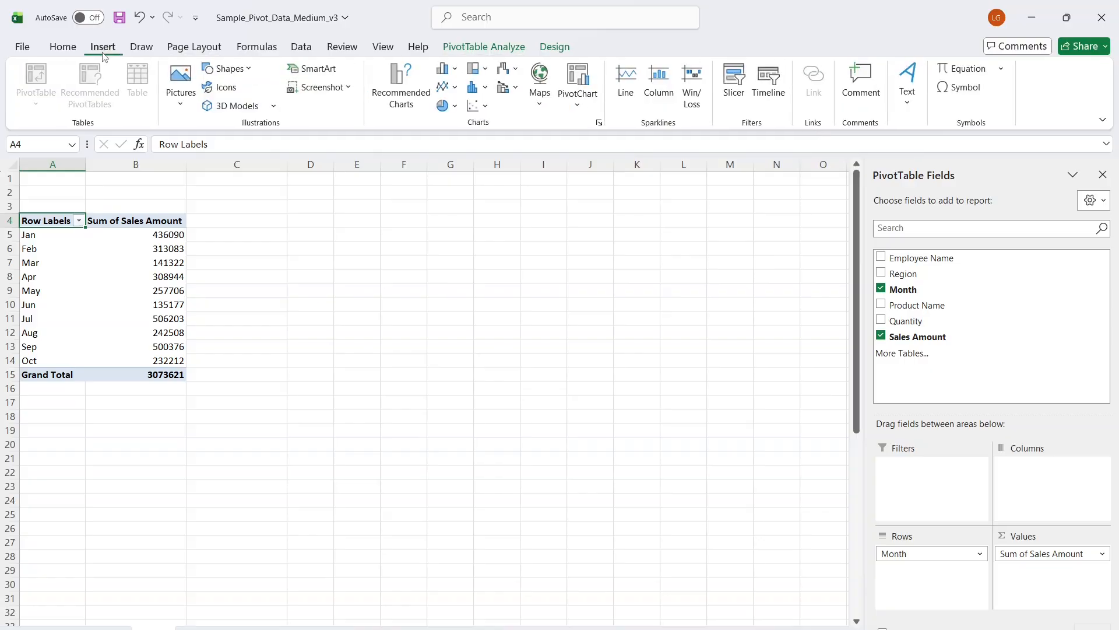
left_click(400, 103)
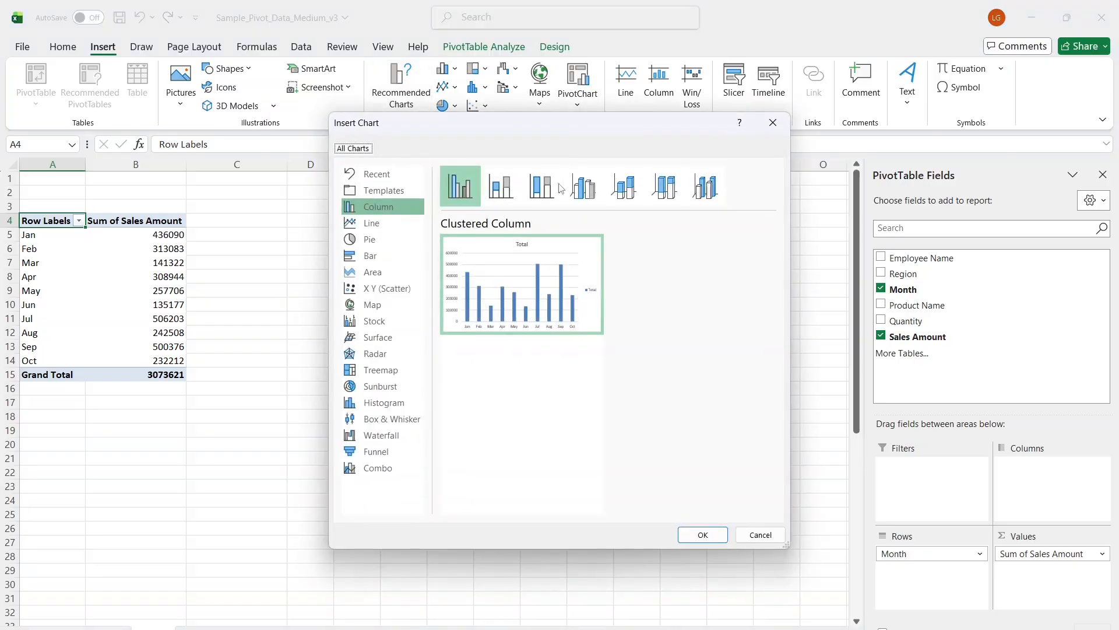
left_click(703, 535)
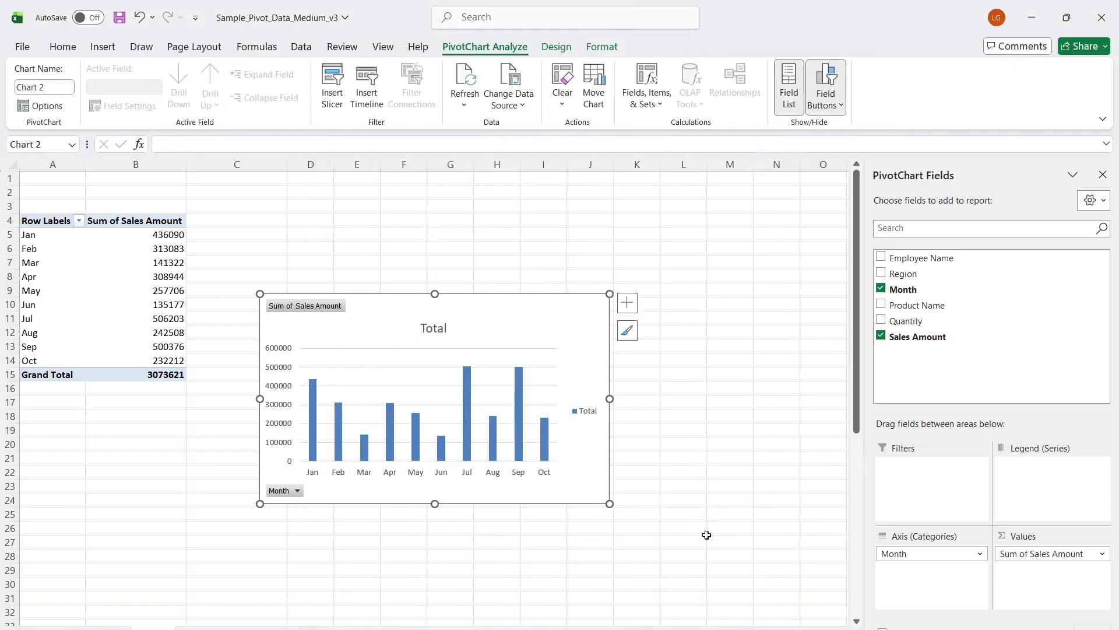
Enlarge the monthly sales PivotChart in width and height, and add data labels to its columns.
left_click_drag(611, 399, 679, 398)
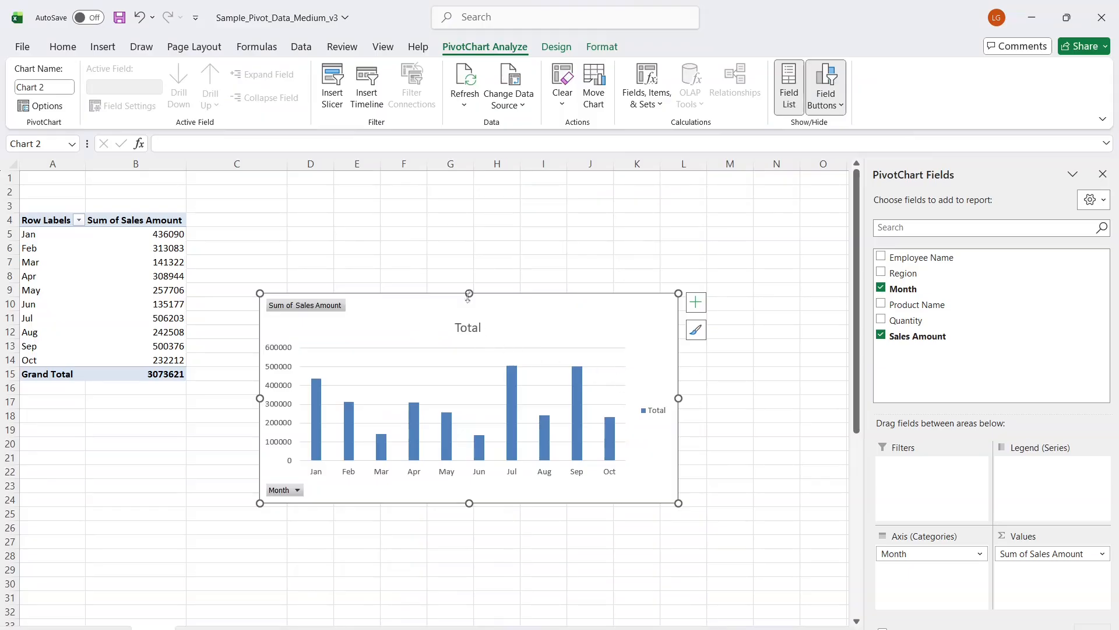
left_click_drag(469, 293, 474, 234)
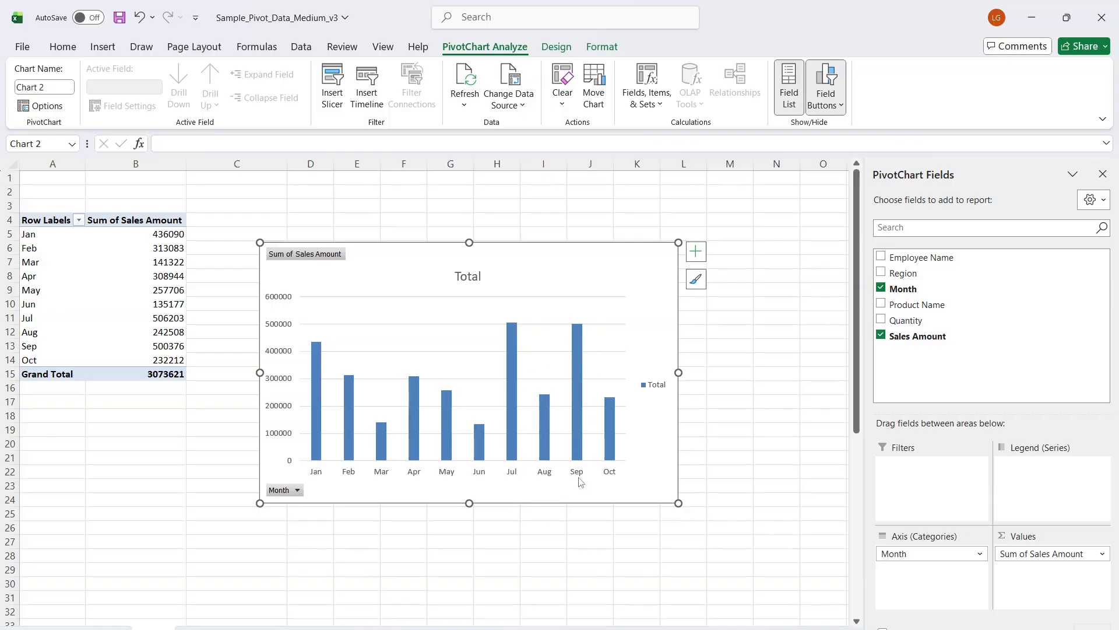
mouse_move(580, 334)
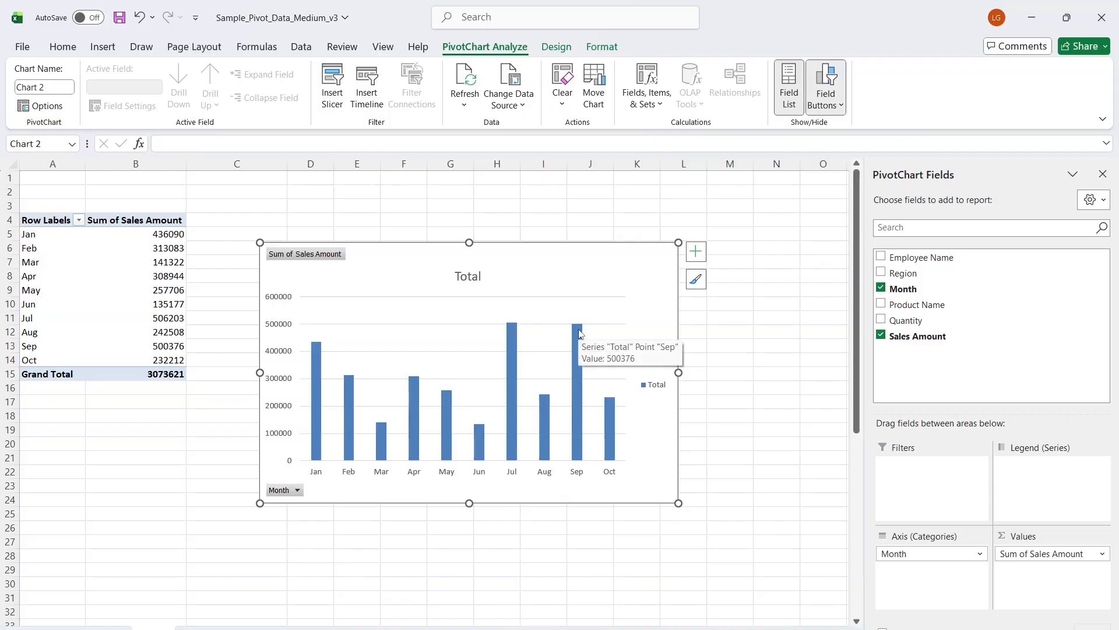
left_click(695, 254)
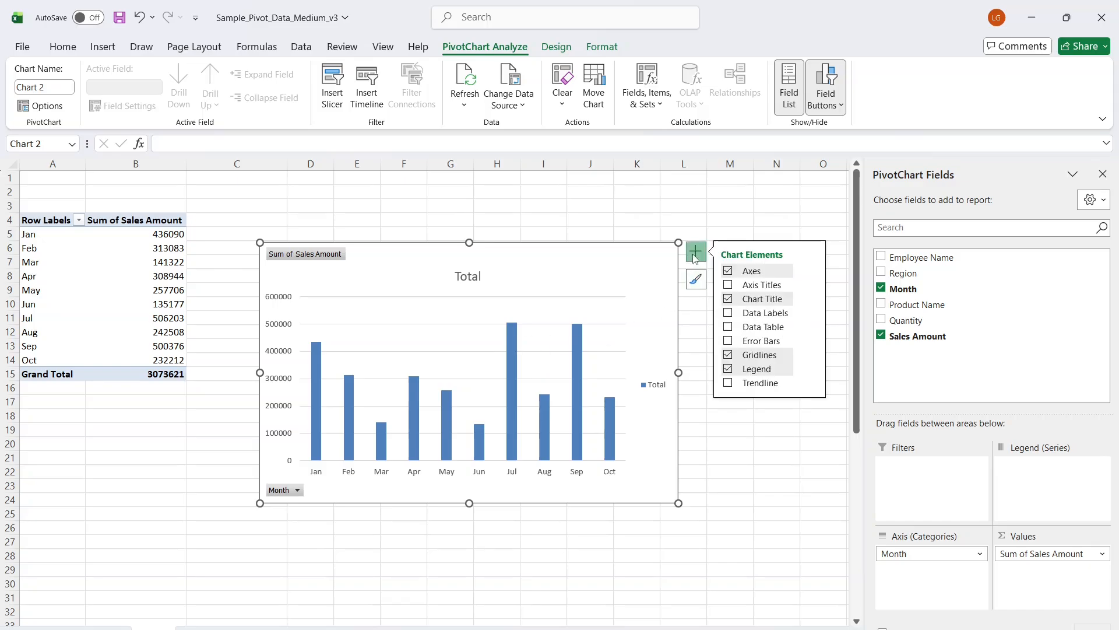
left_click(728, 314)
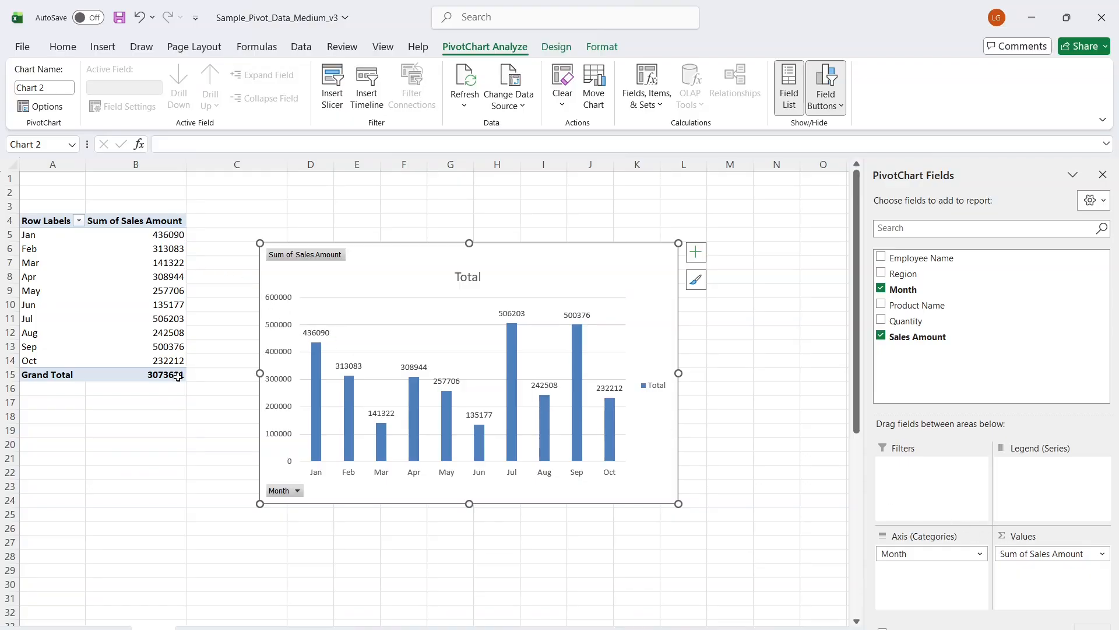
Change the value field settings of Sales Amount to summarise by Max.
left_click(165, 221)
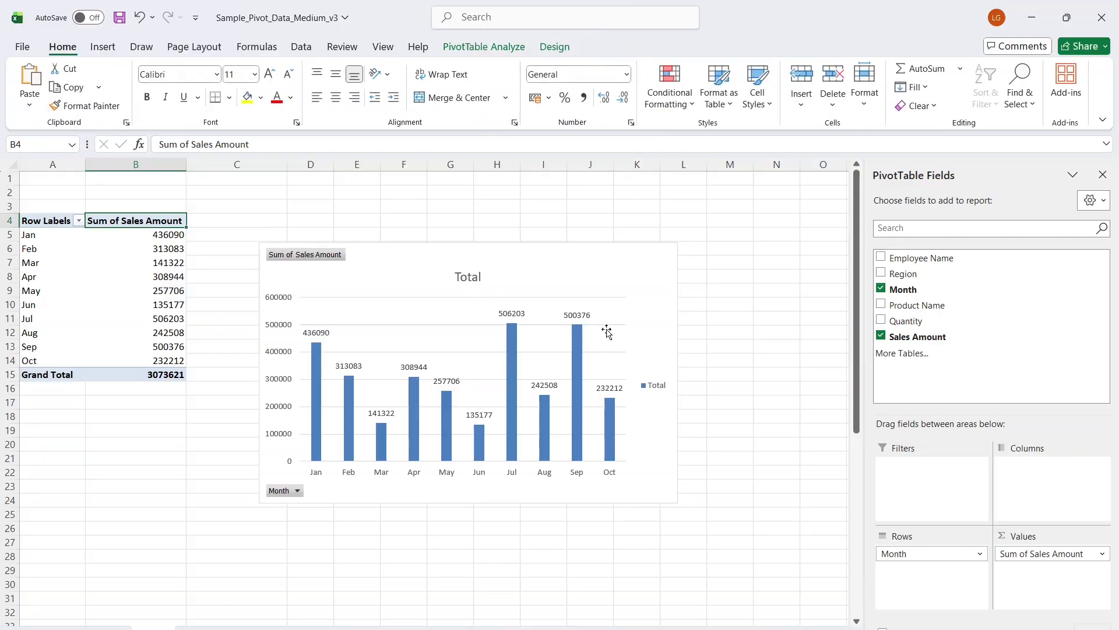
left_click(1102, 555)
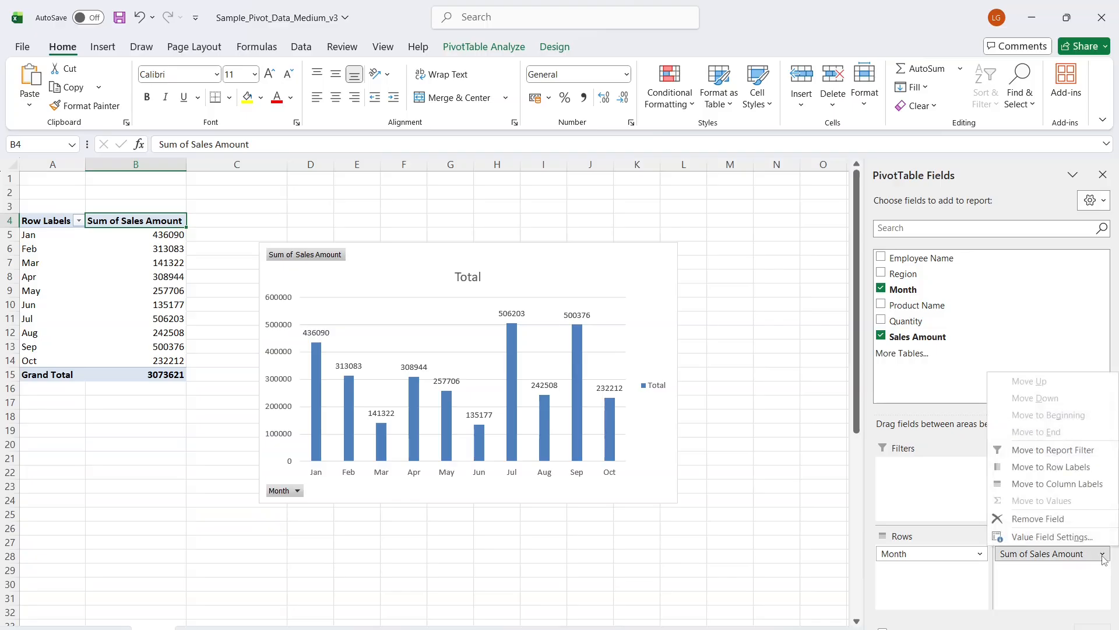
left_click(1058, 537)
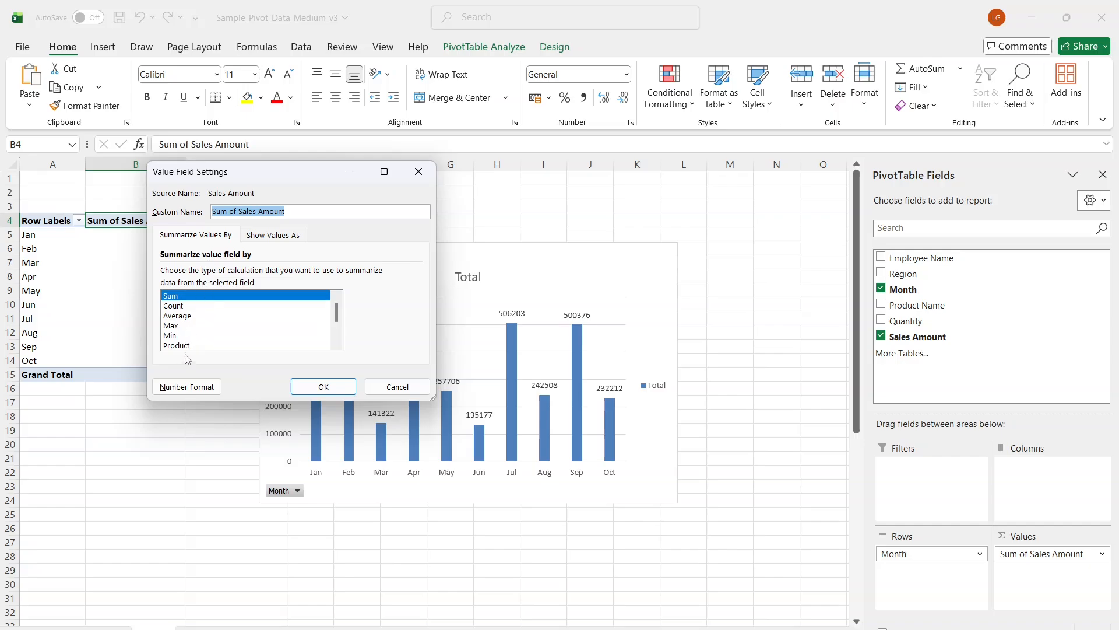
left_click_drag(277, 174, 423, 151)
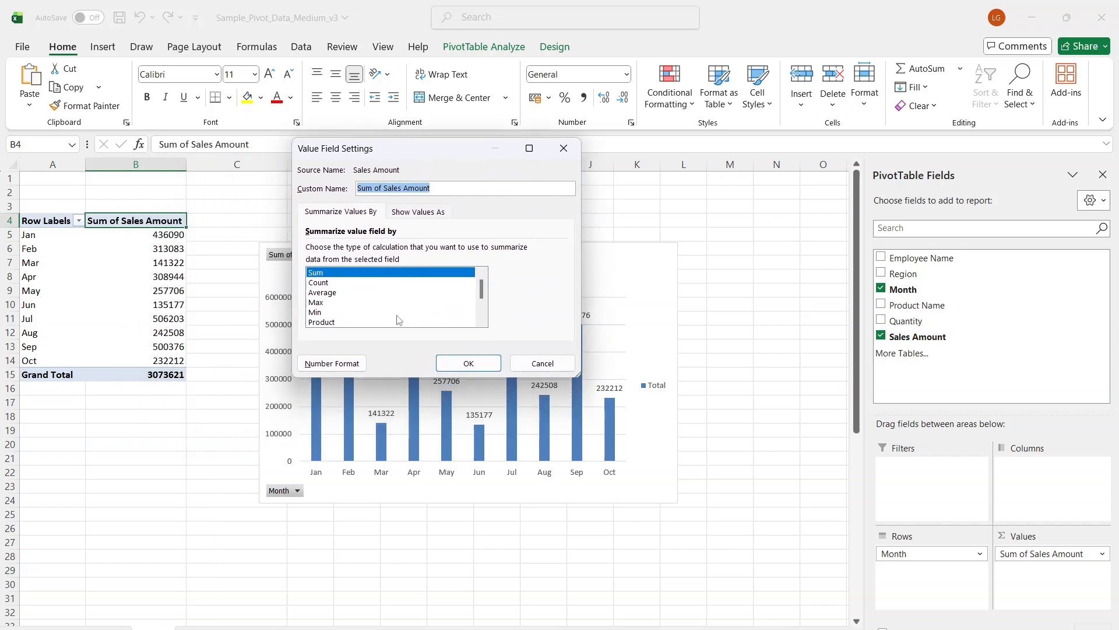
left_click(320, 283)
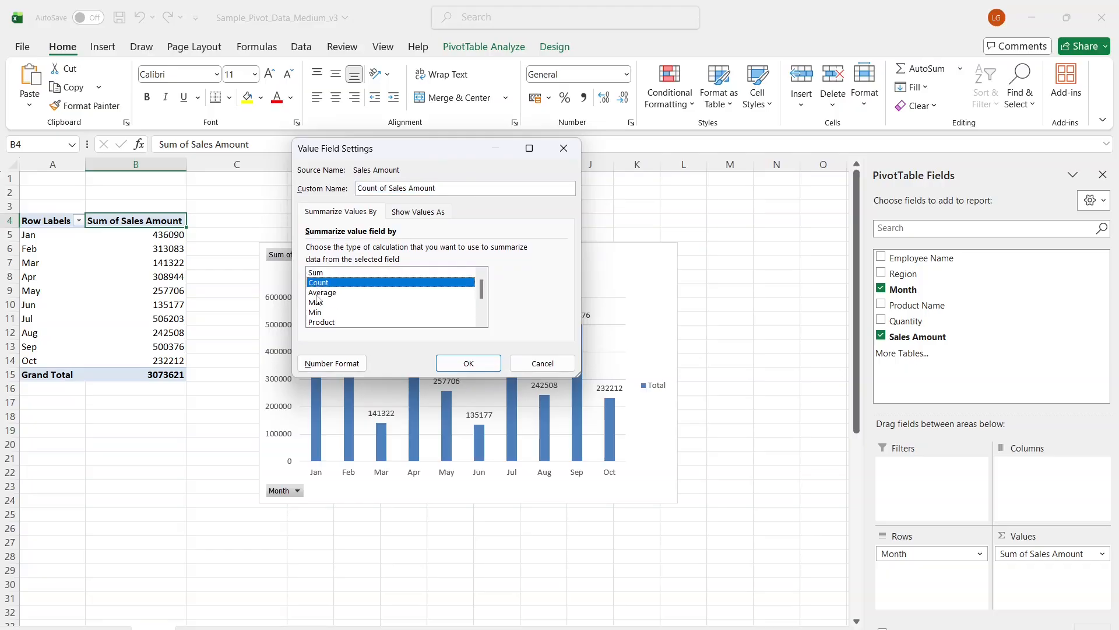
left_click(317, 295)
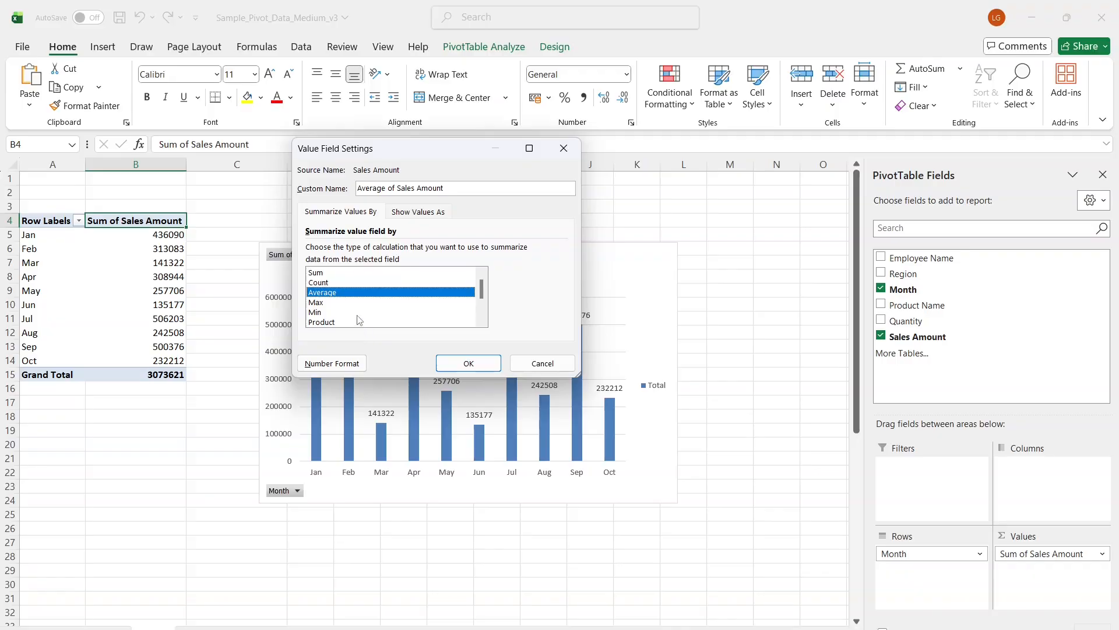
scroll(358, 316, "down", 1)
scroll(358, 316, "up", 1)
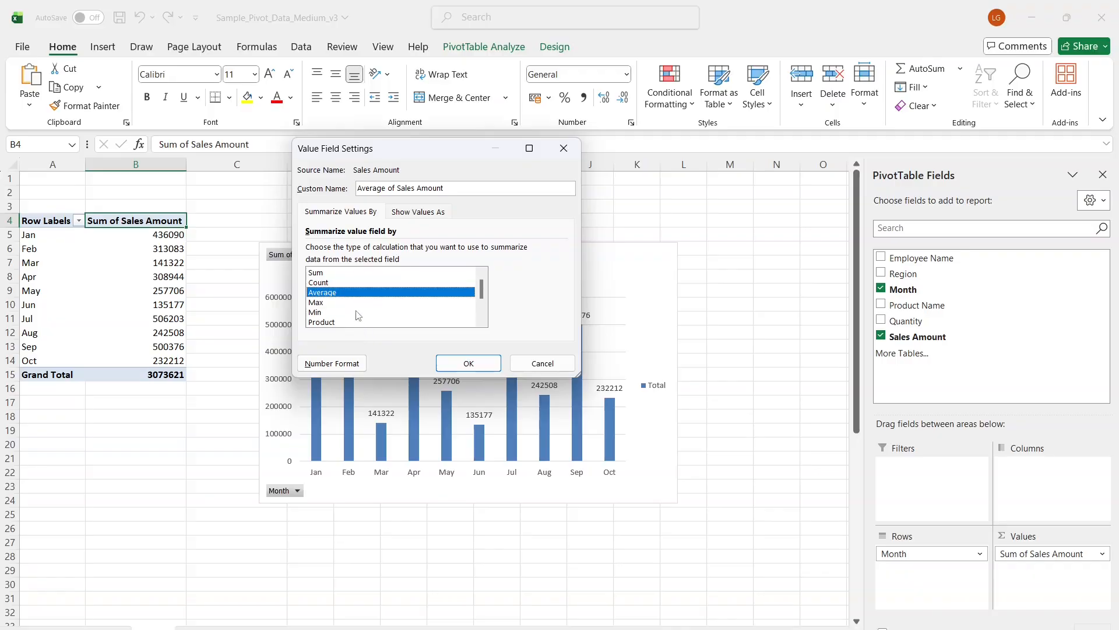
left_click(320, 303)
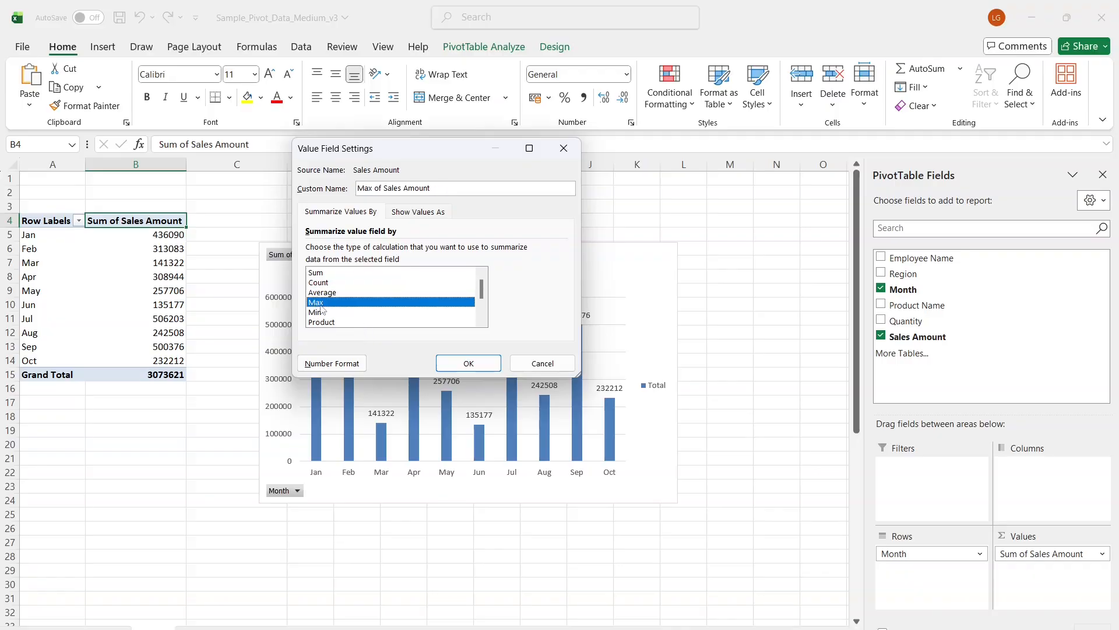
left_click(468, 363)
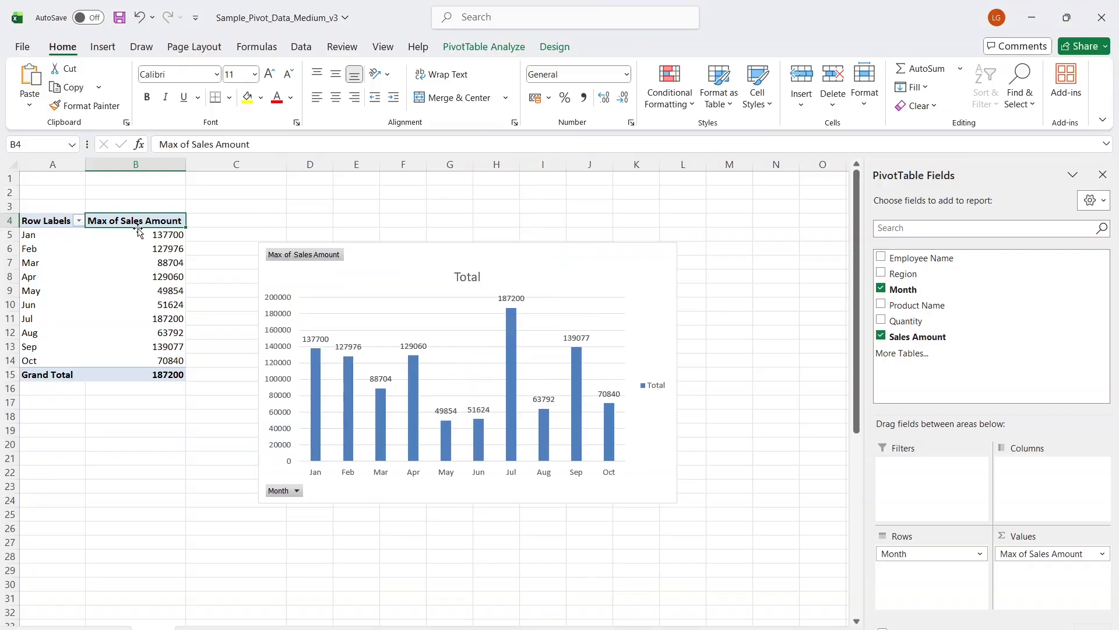